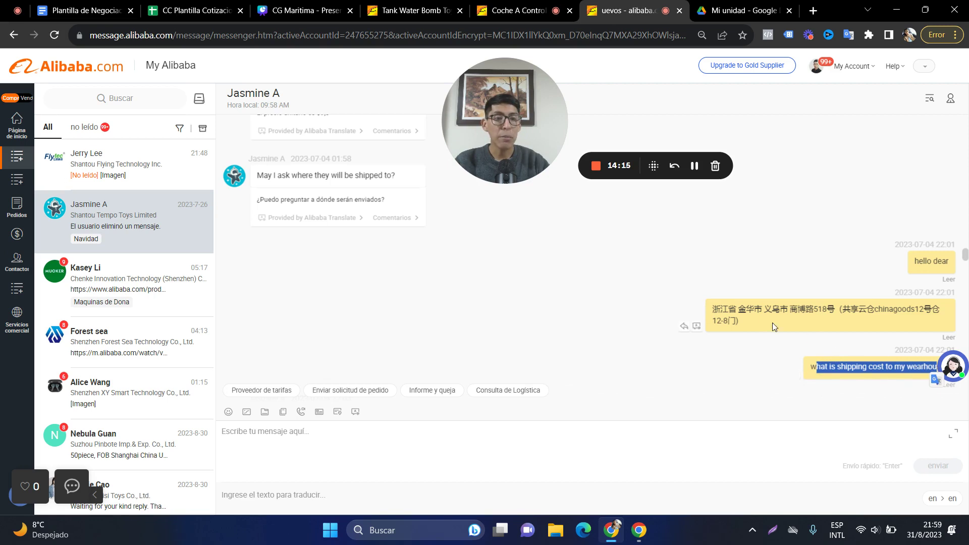
Review the supplier chat for the warehouse address sent, the confirmed quantity and cartons, and the quoted shipping cost
drag(706, 309, 743, 317)
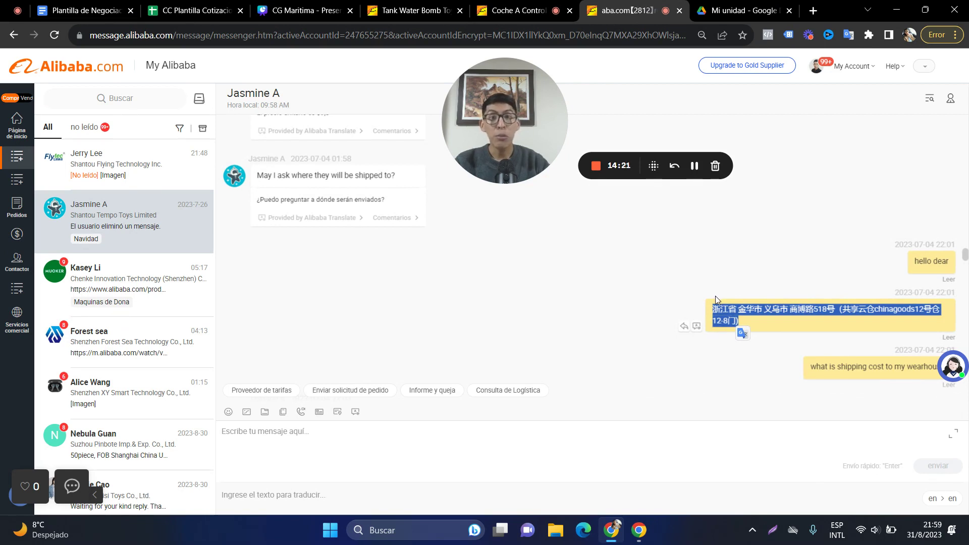
scroll(716, 295, down, 4)
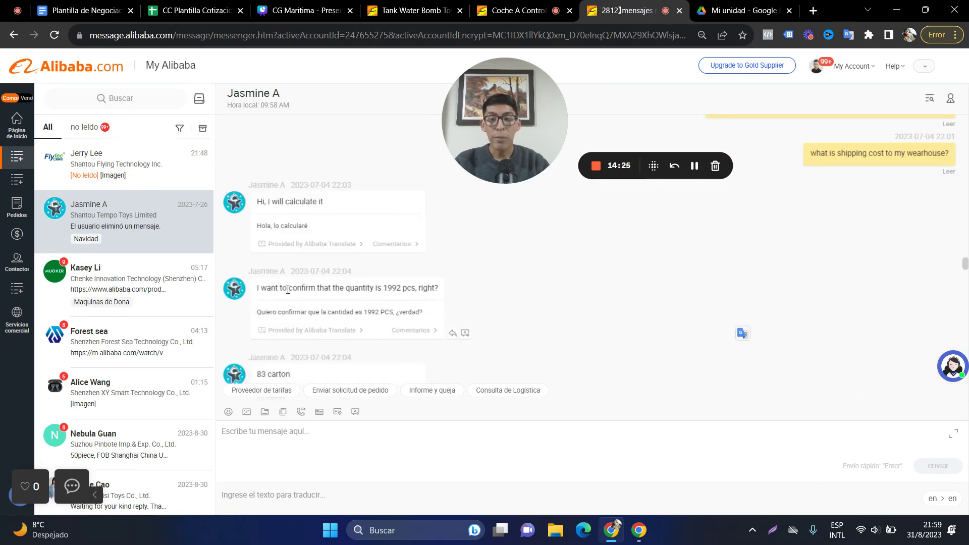
drag(376, 288, 401, 288)
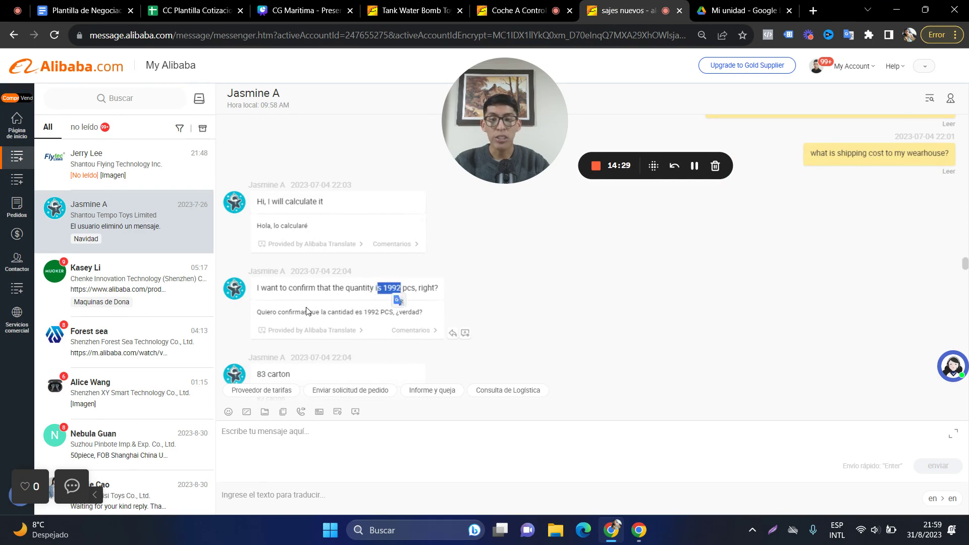
scroll(313, 310, down, 1)
drag(272, 303, 292, 306)
scroll(292, 309, down, 5)
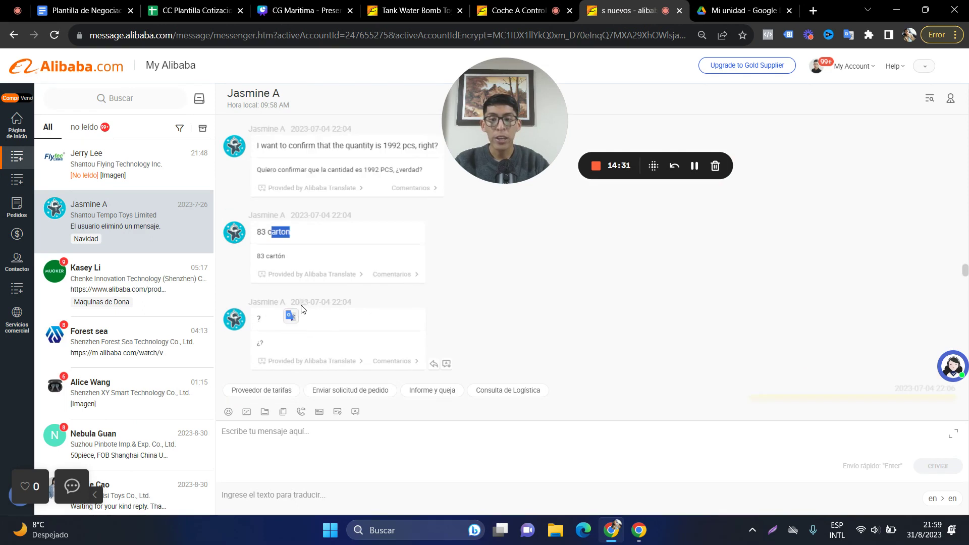
drag(426, 293, 442, 312)
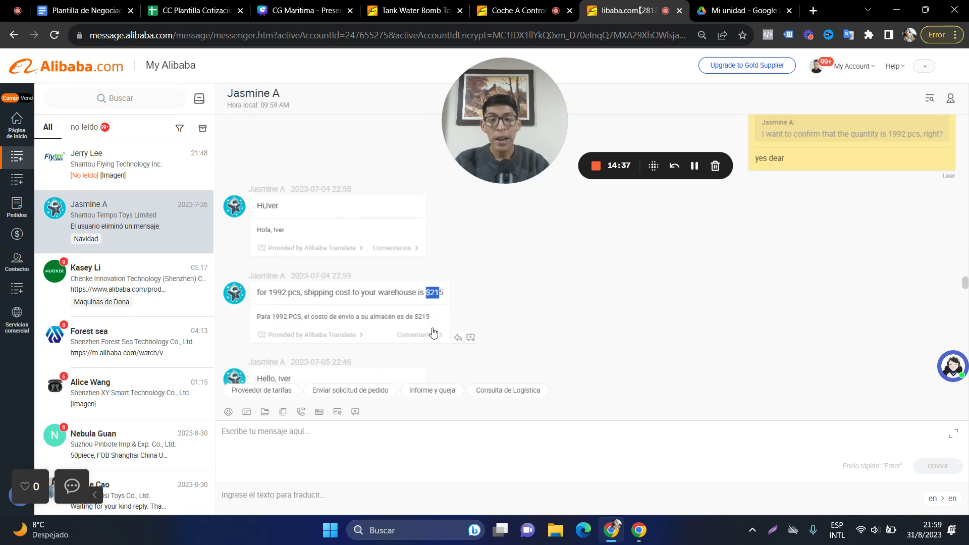
Go back through the supplier chat to the carton packing details and the unit price
scroll(434, 332, up, 4)
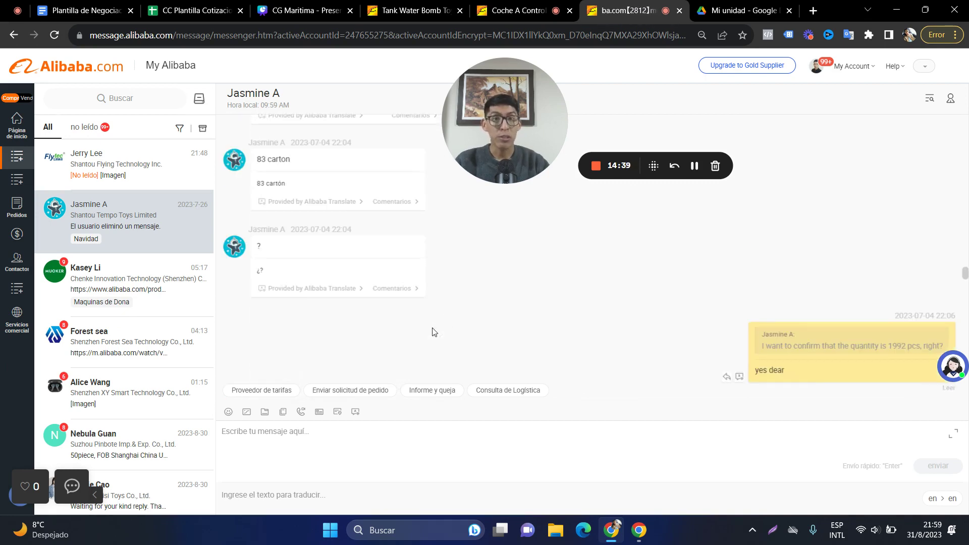
scroll(434, 332, up, 6)
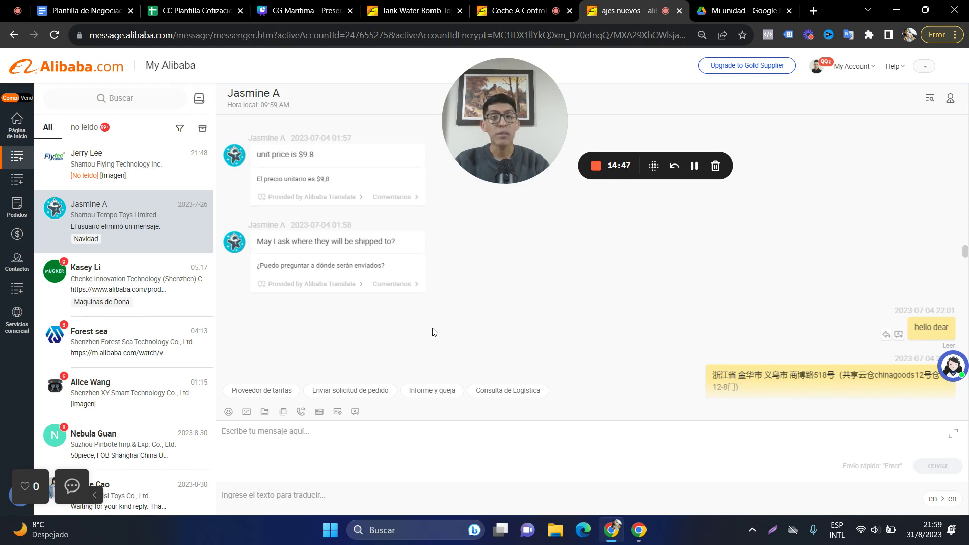
scroll(432, 331, up, 5)
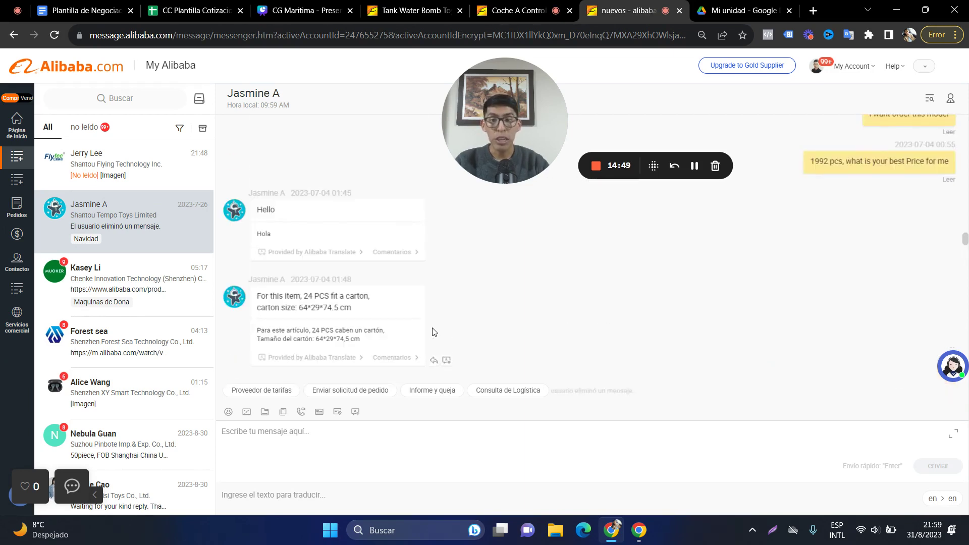
scroll(431, 331, down, 2)
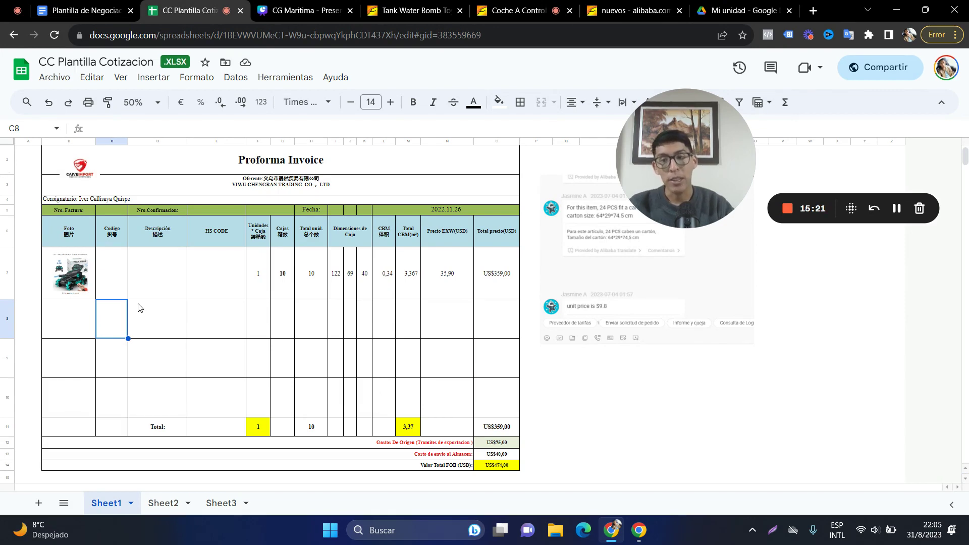
click(80, 288)
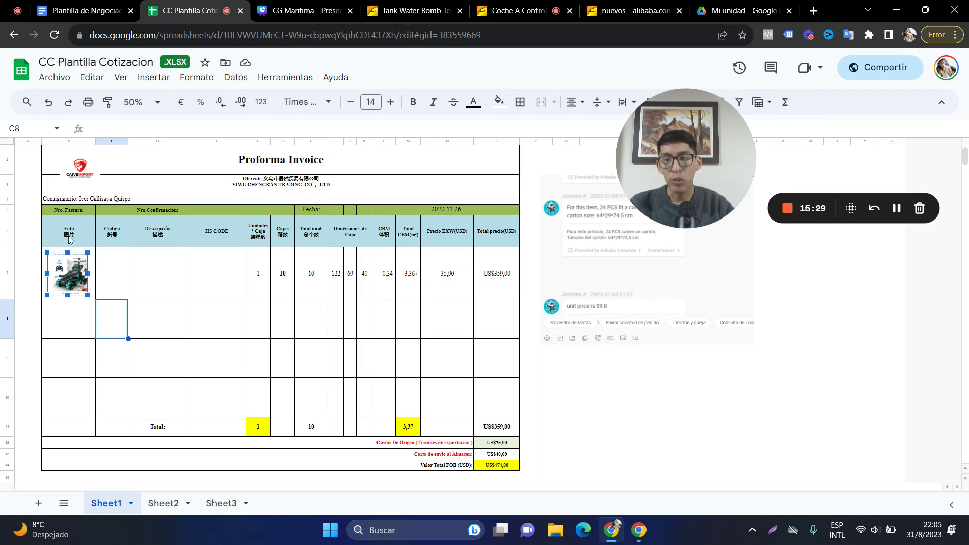
click(67, 334)
click(77, 282)
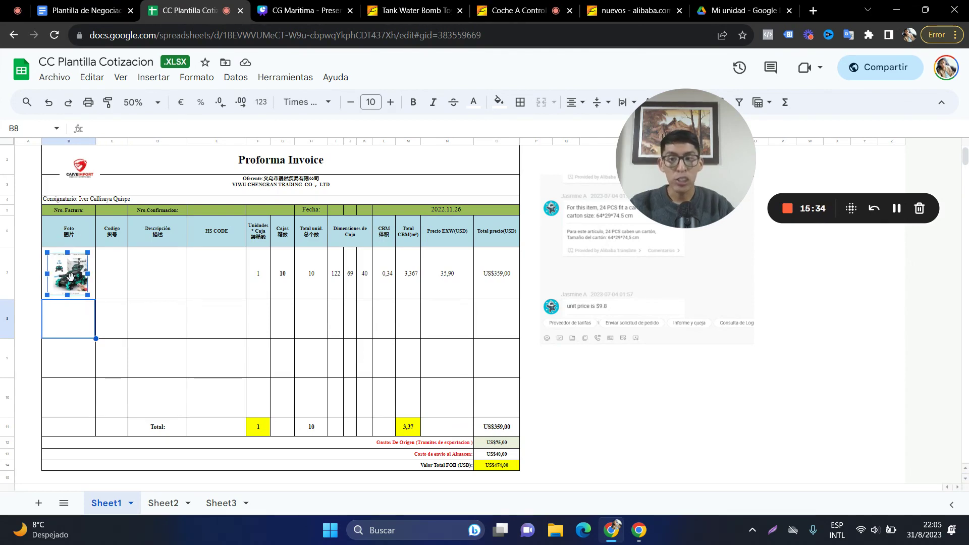
click(73, 284)
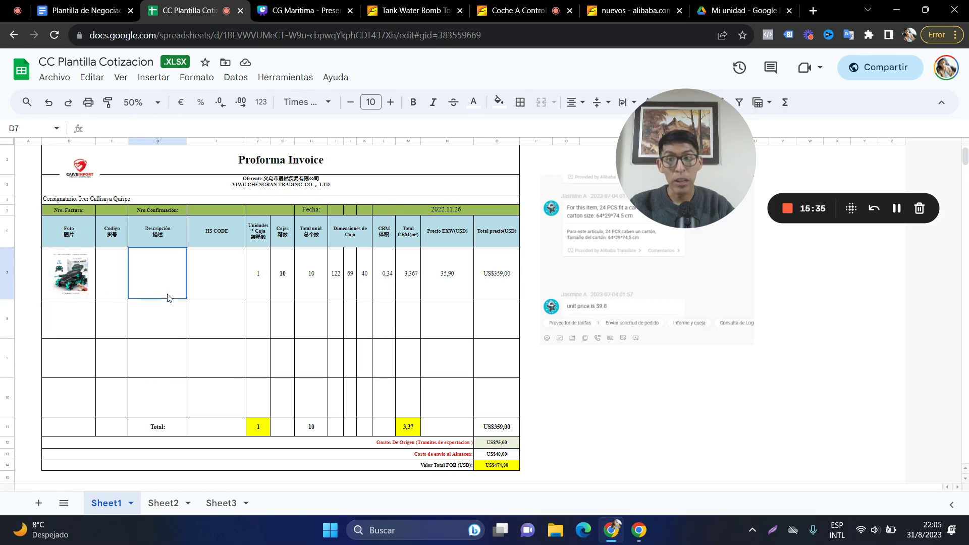
click(107, 282)
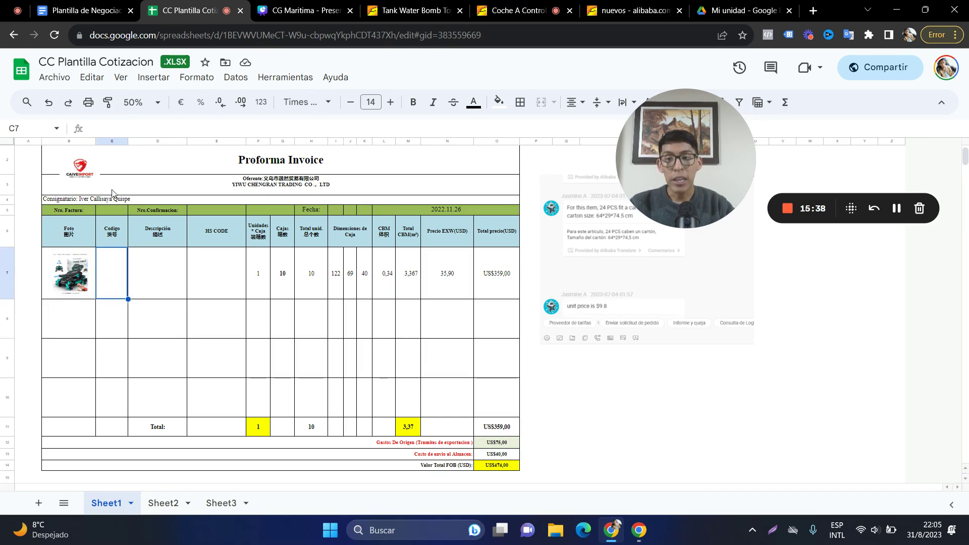
Enter "Coche Bomba de Juguete" as the product description in cell D7 of the proforma invoice
click(176, 292)
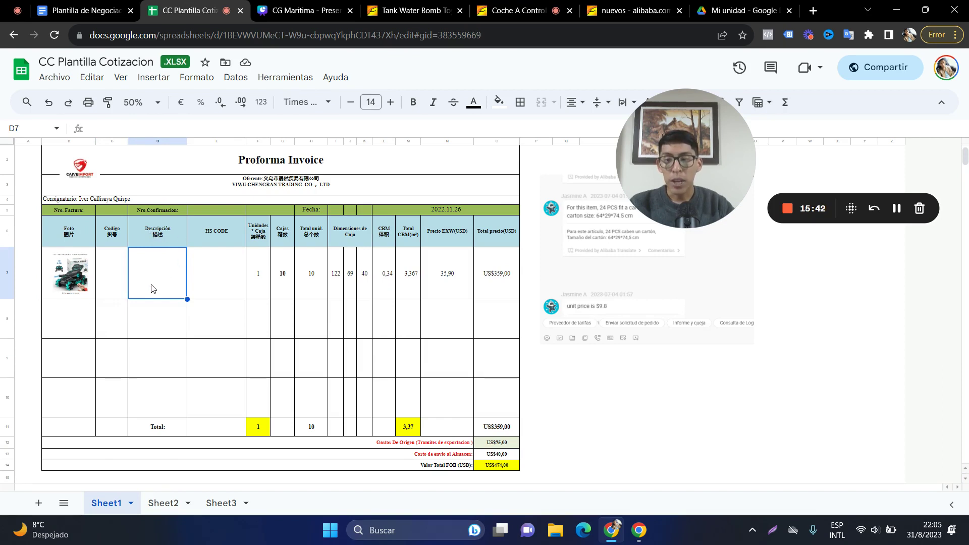
text(Coch)
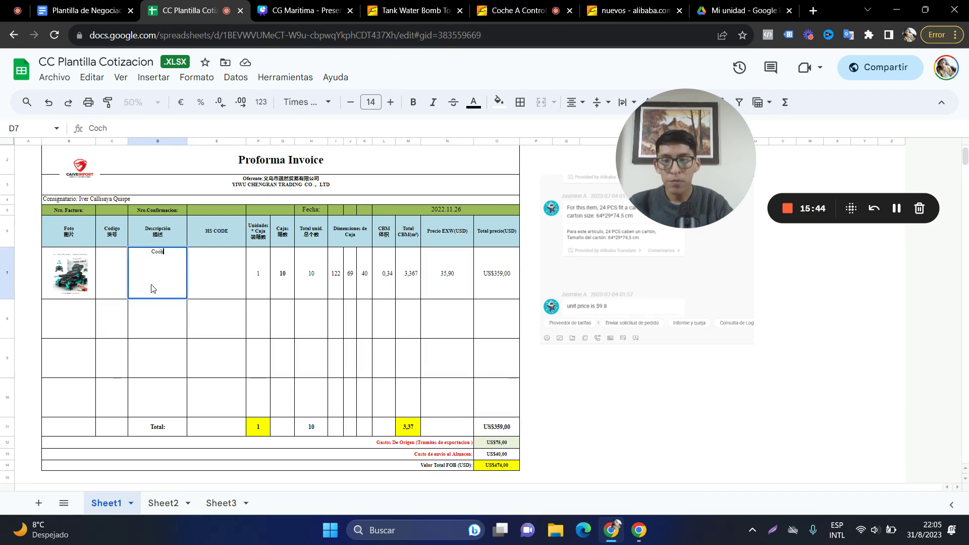
text(e d)
text(Bomba)
text( de Jugu)
text(ete)
key(Return)
click(159, 291)
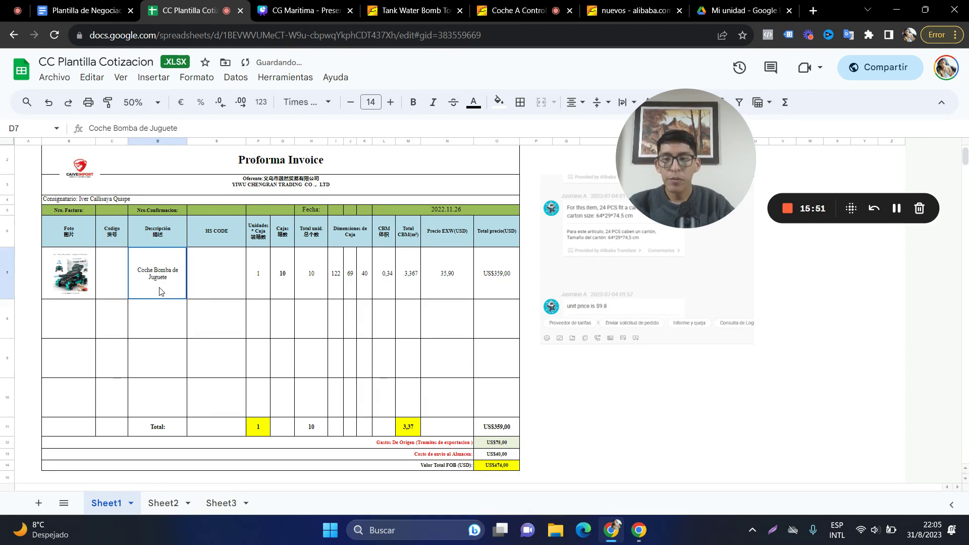
click(201, 286)
click(102, 286)
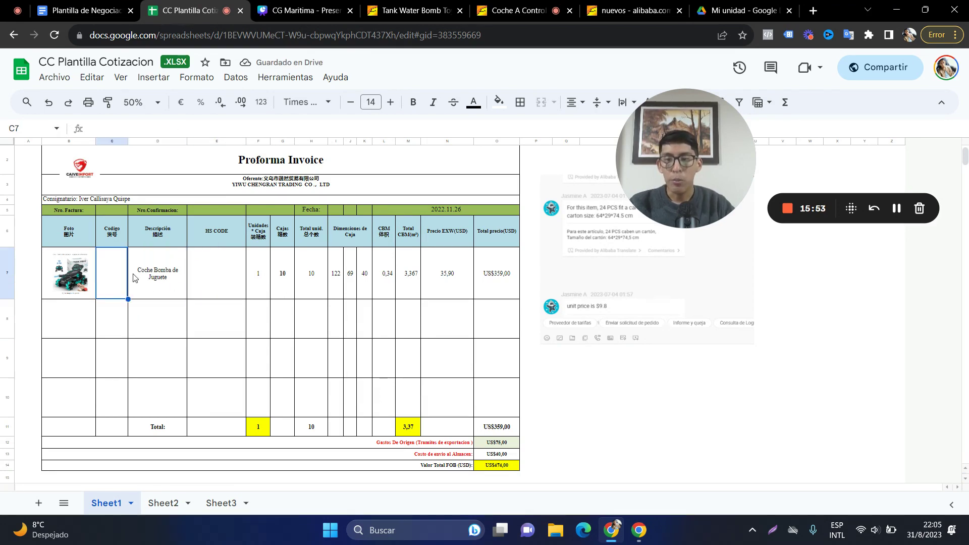
click(207, 277)
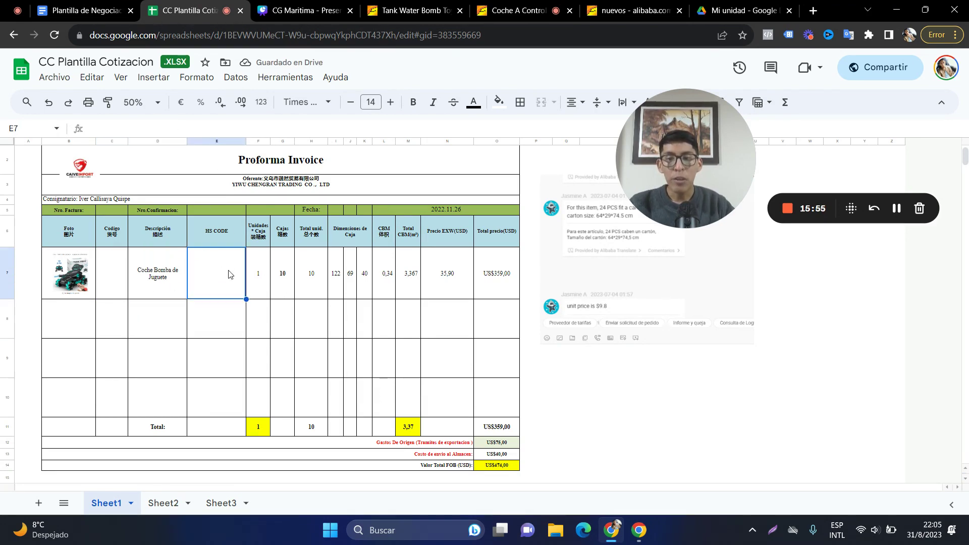
click(226, 321)
click(240, 270)
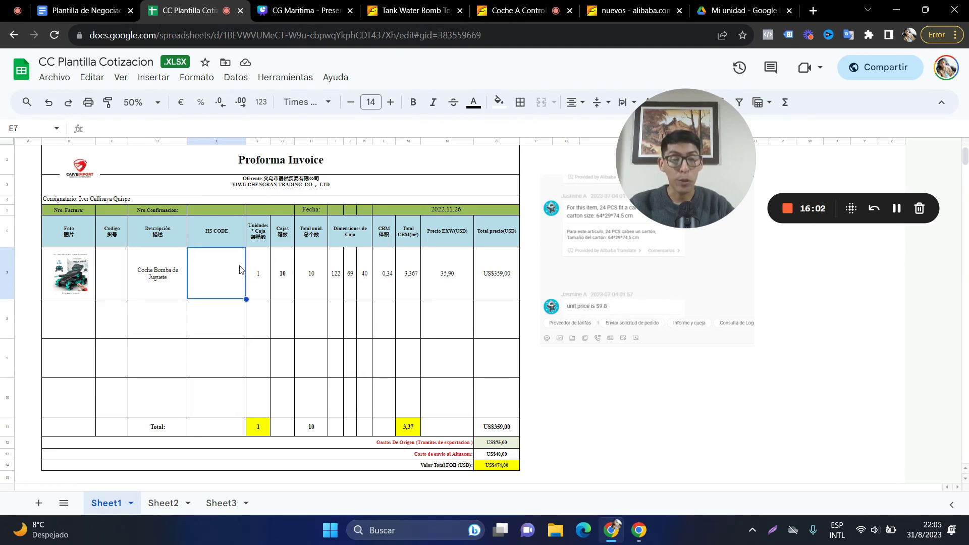
click(262, 302)
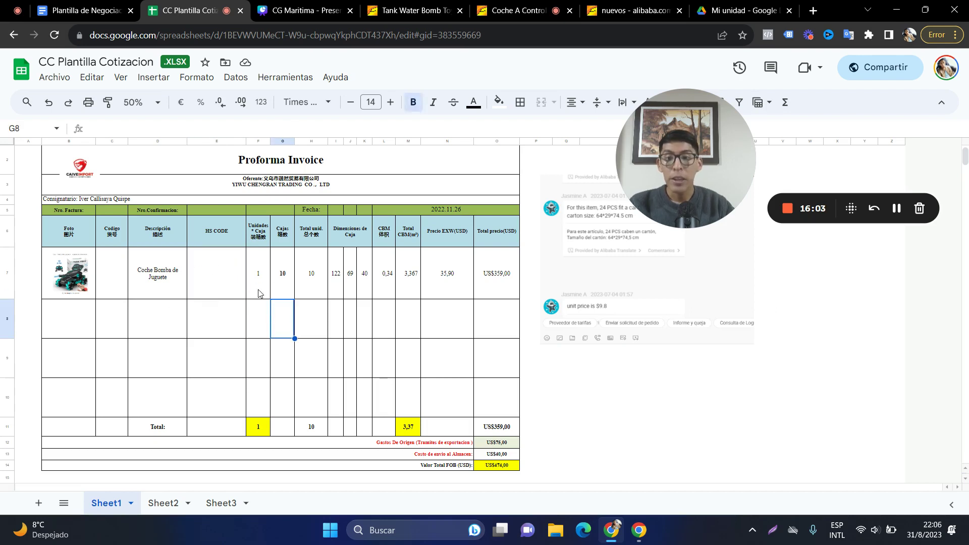
Set the product's units per box in cell F7 to 24
click(259, 280)
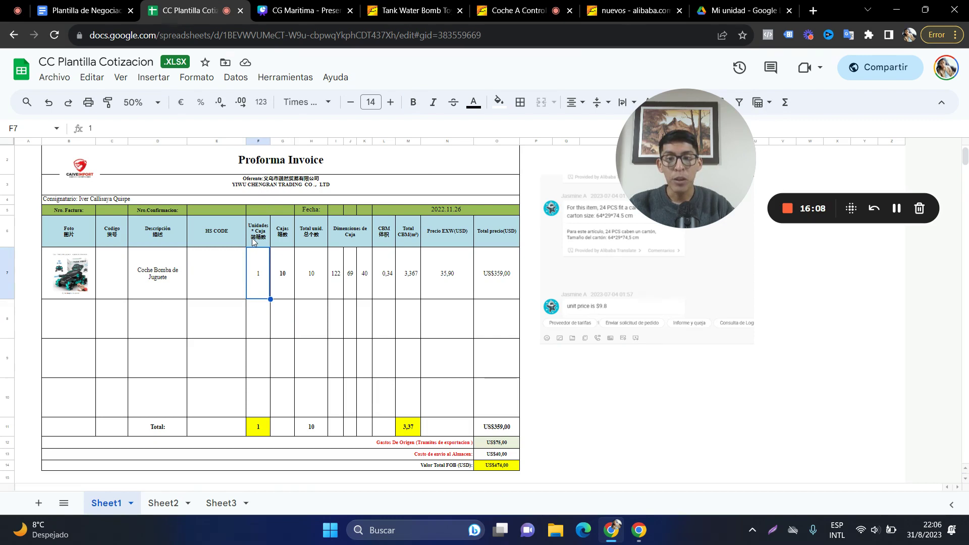
click(259, 144)
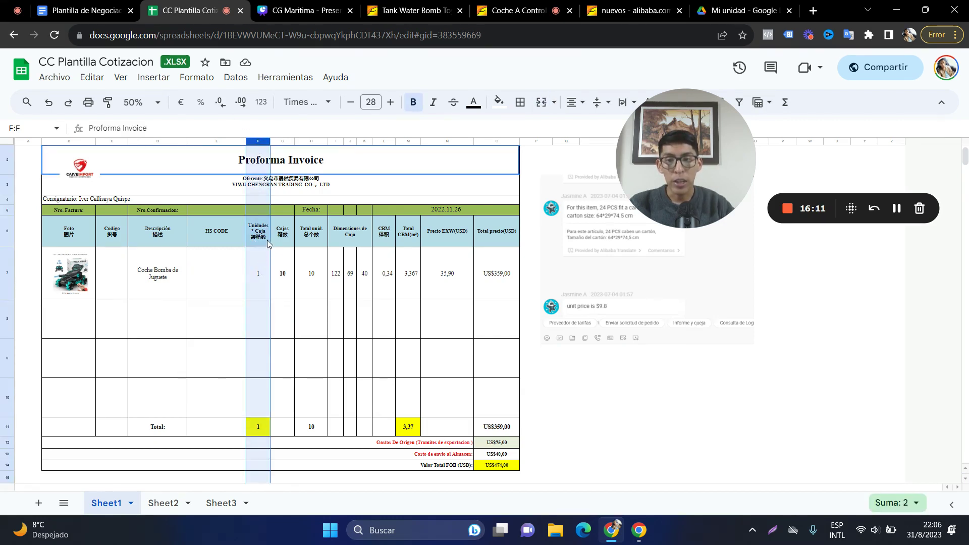
click(258, 273)
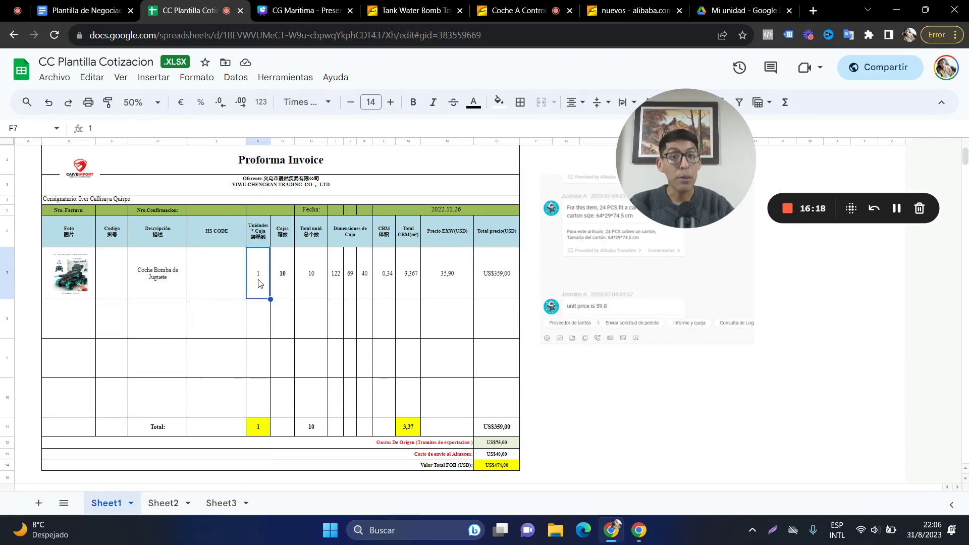
text(2)
key(Return)
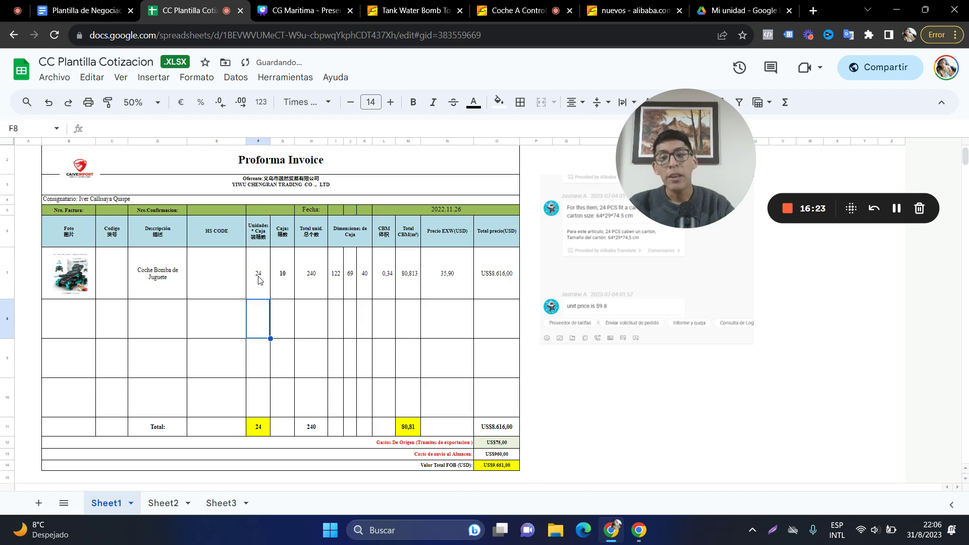
Set the product's number of boxes in cell G7 to 1 and check the total units formula
click(285, 141)
click(284, 282)
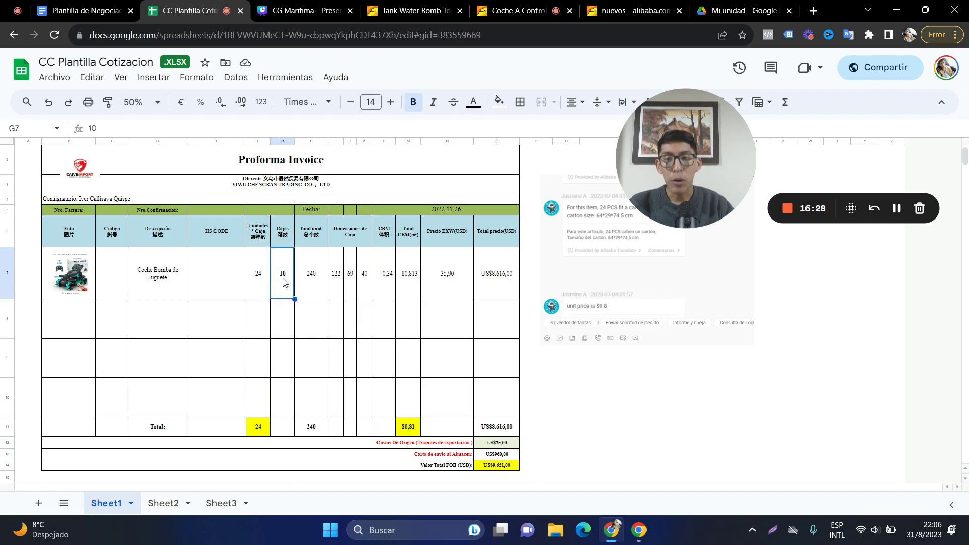
text(1)
key(Return)
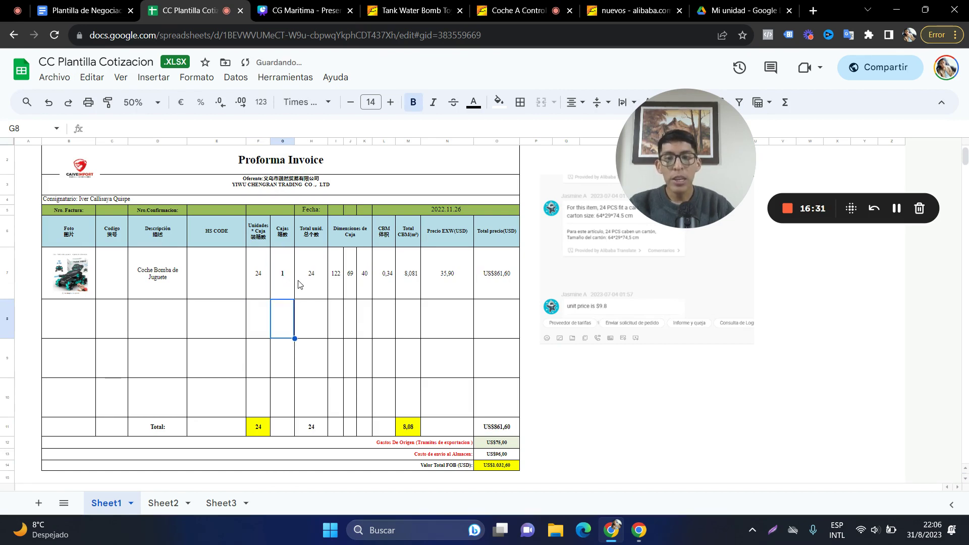
click(298, 284)
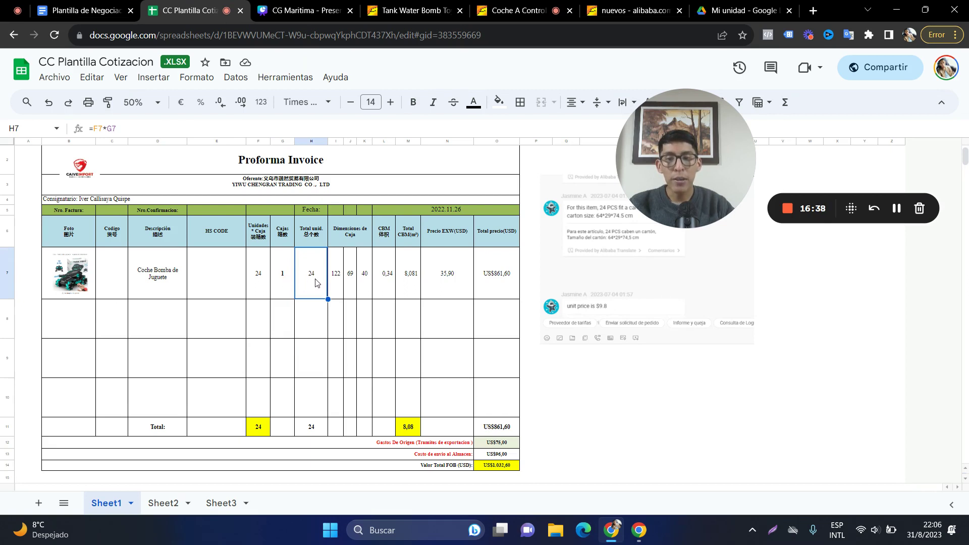
Set the number of boxes in cell G7 to 2 and inspect how the total units are calculated
click(283, 282)
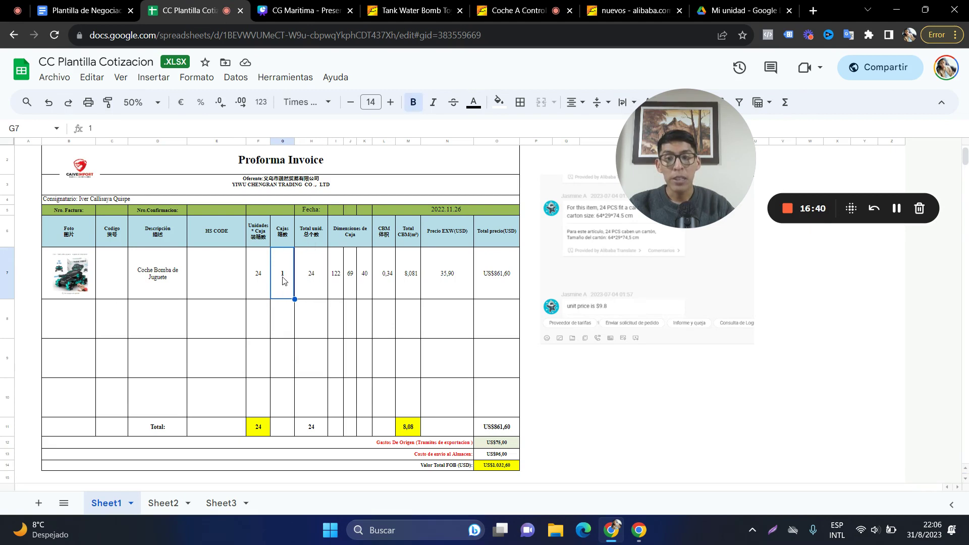
text(2)
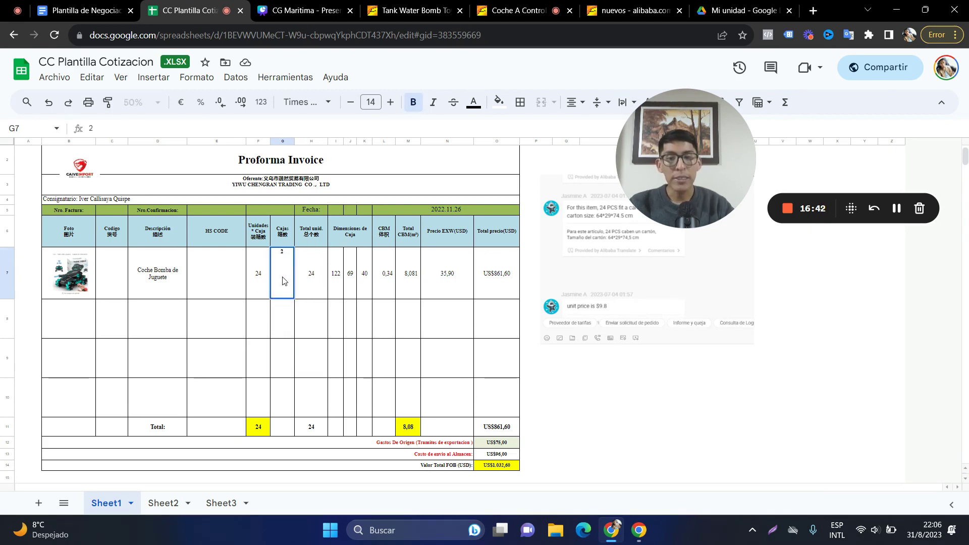
key(Return)
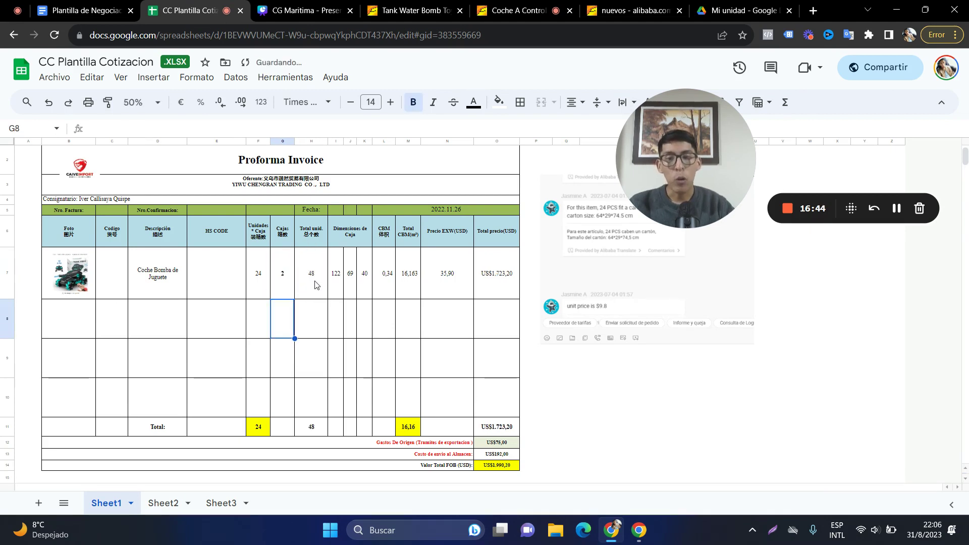
click(316, 285)
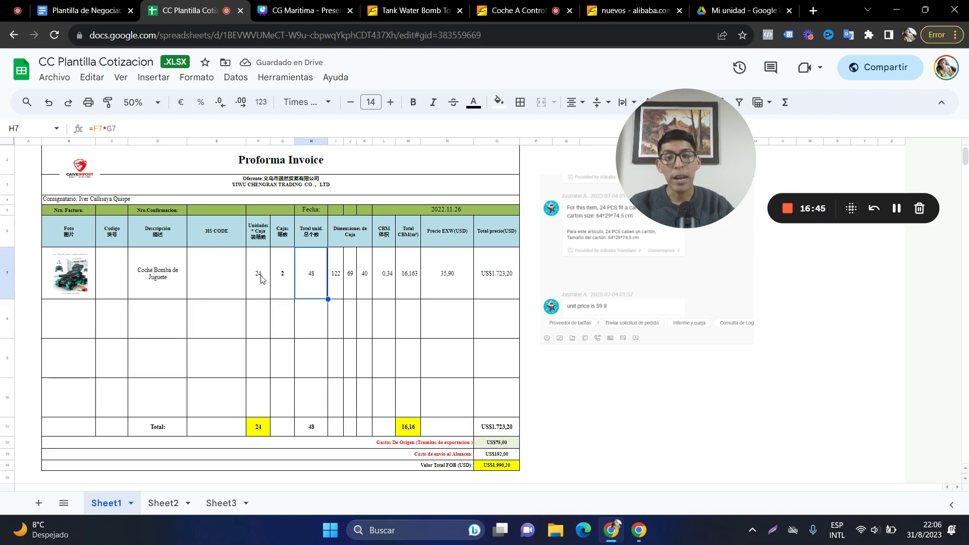
click(284, 277)
click(311, 279)
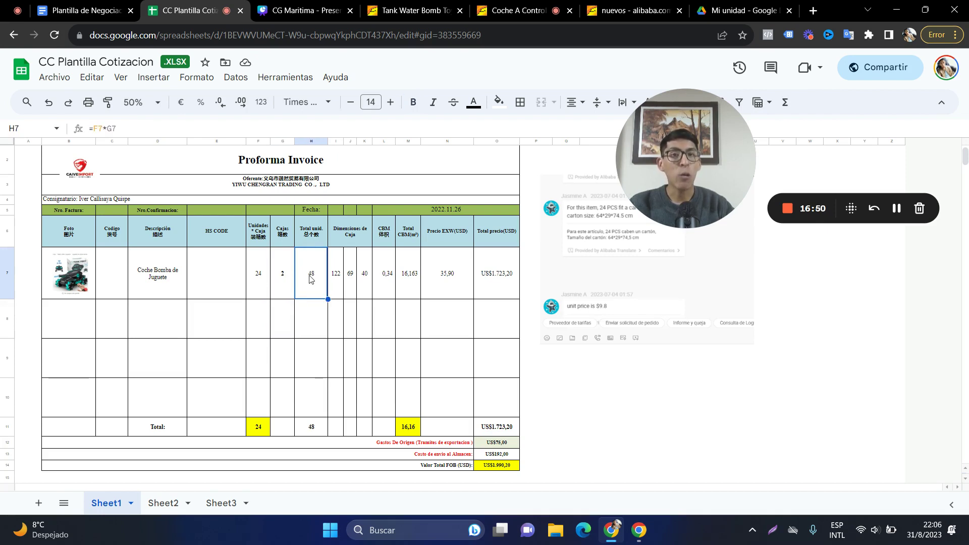
Try 3 boxes in cell G7, then restore the number of boxes to 2
click(284, 278)
text(3)
key(Return)
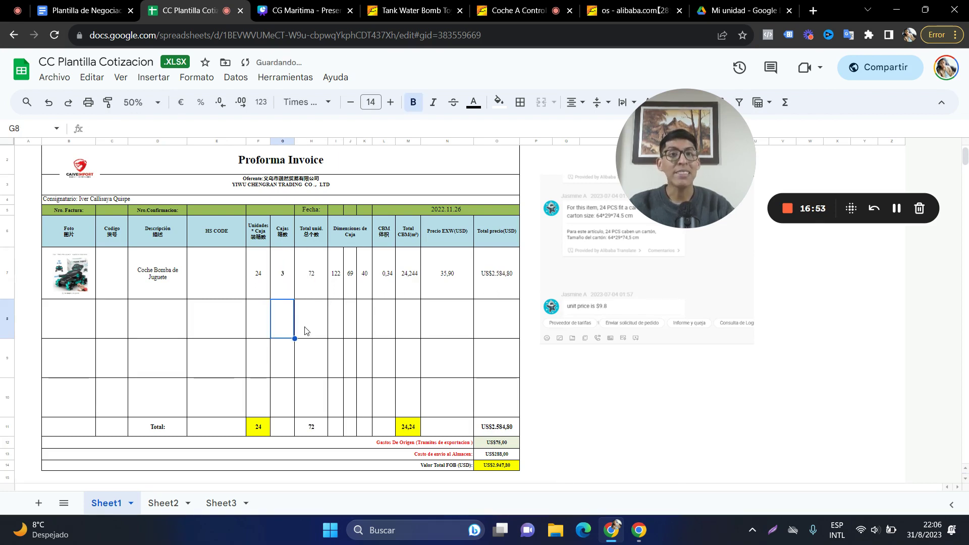
click(283, 278)
text(2)
key(Return)
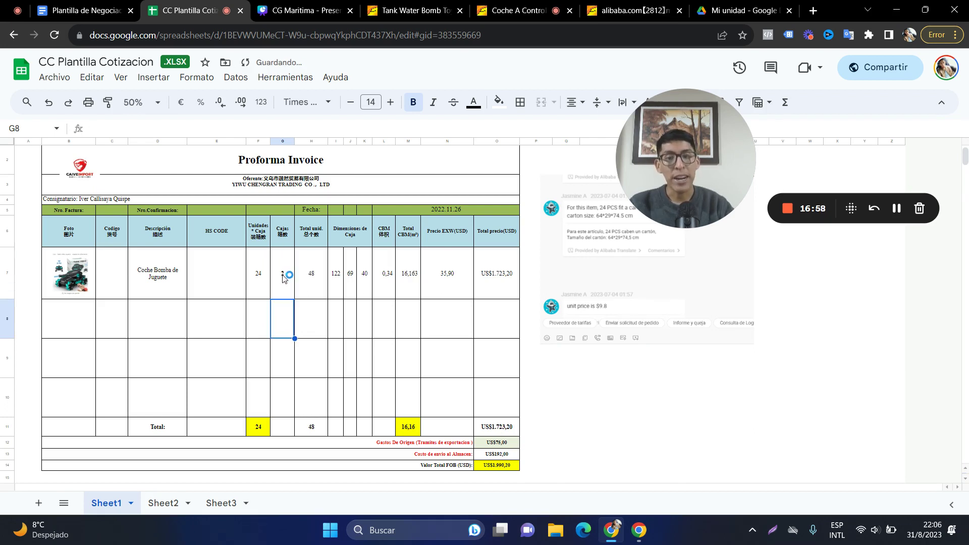
click(364, 319)
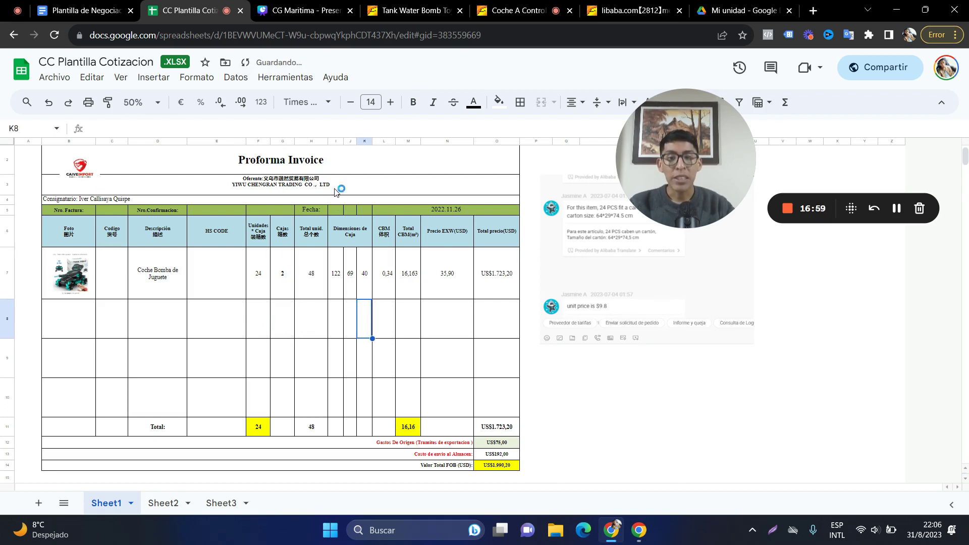
Review the product's box dimension cells I7 to K7 and move the supplier chat screenshot down beside the product row
click(337, 268)
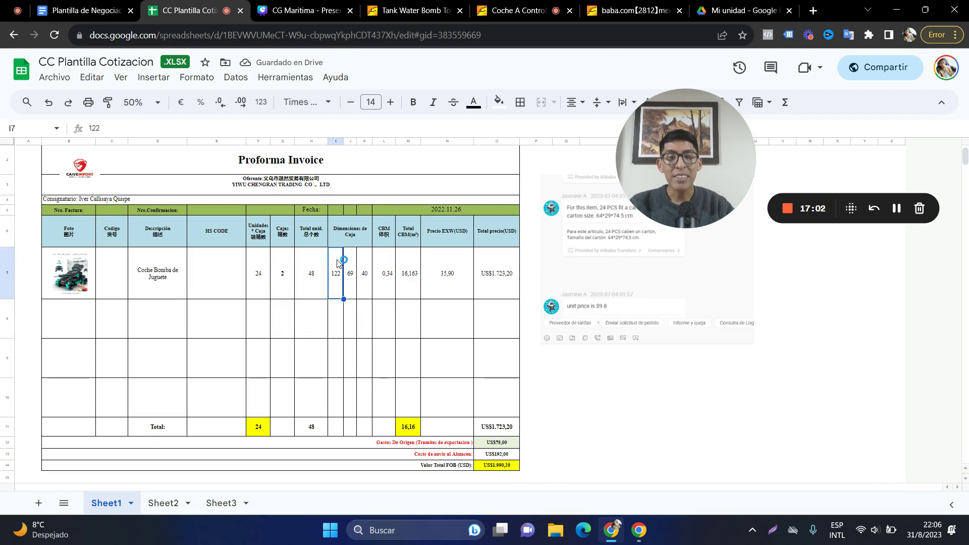
click(353, 261)
click(366, 259)
click(334, 262)
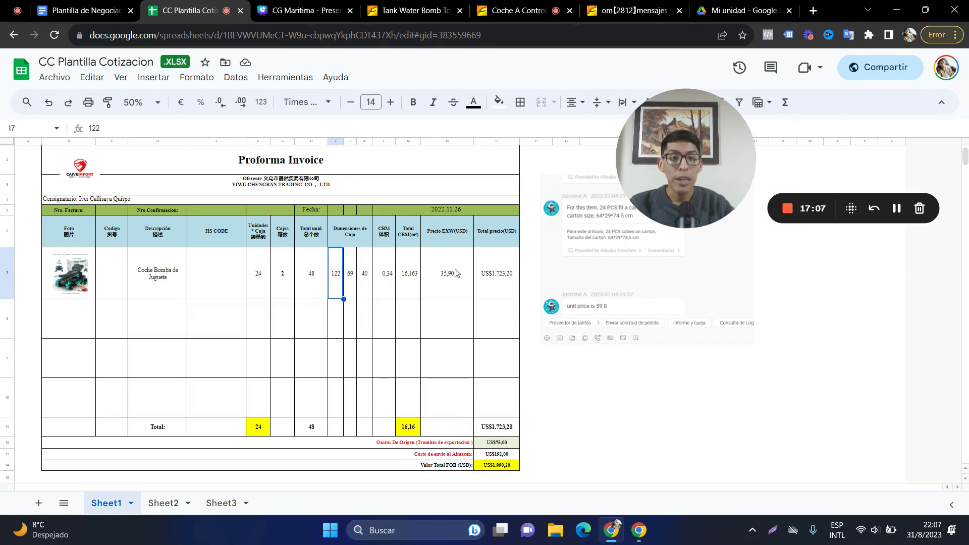
drag(600, 265, 588, 317)
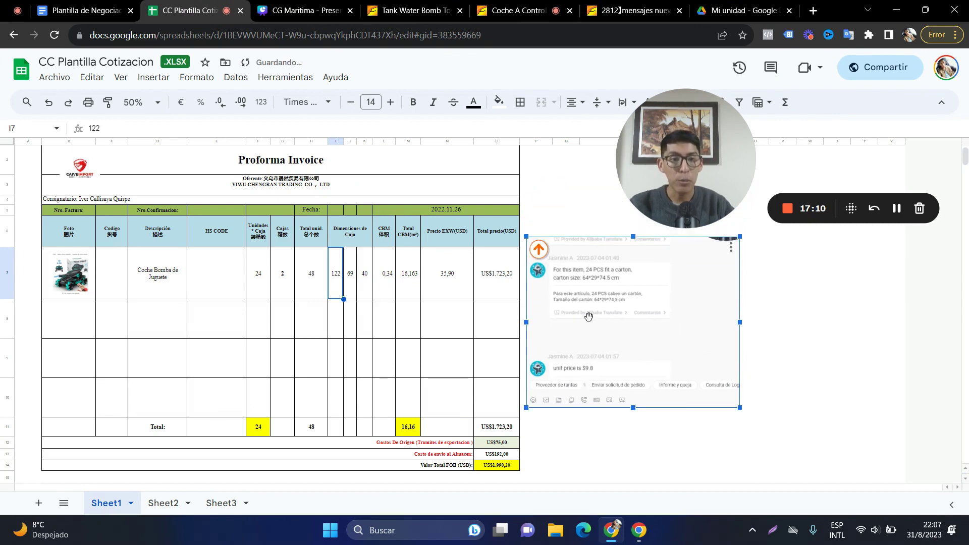
Set the first two box dimensions of the product to 64 in cell I7 and 29 in cell J7
double_click(335, 277)
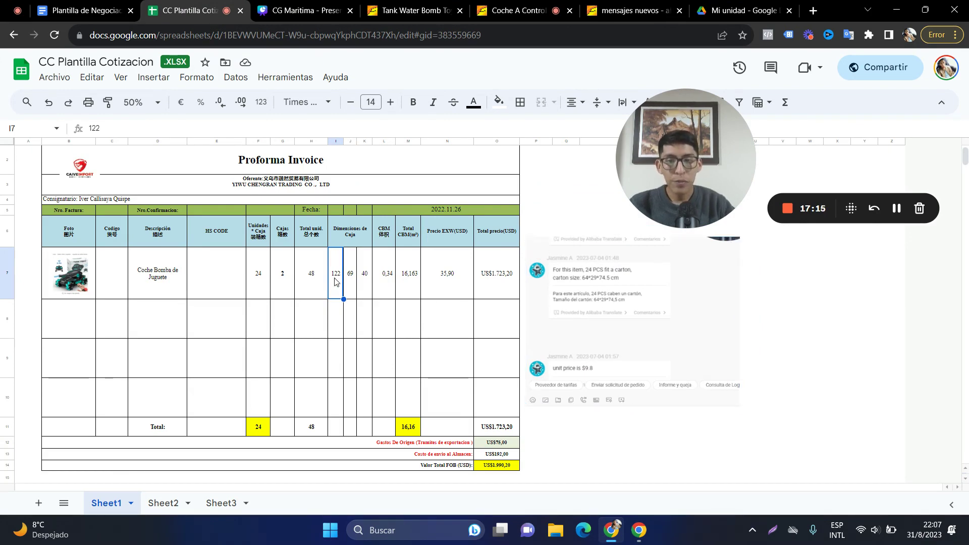
key(BackSpace)
key(BackSpace)
text(64)
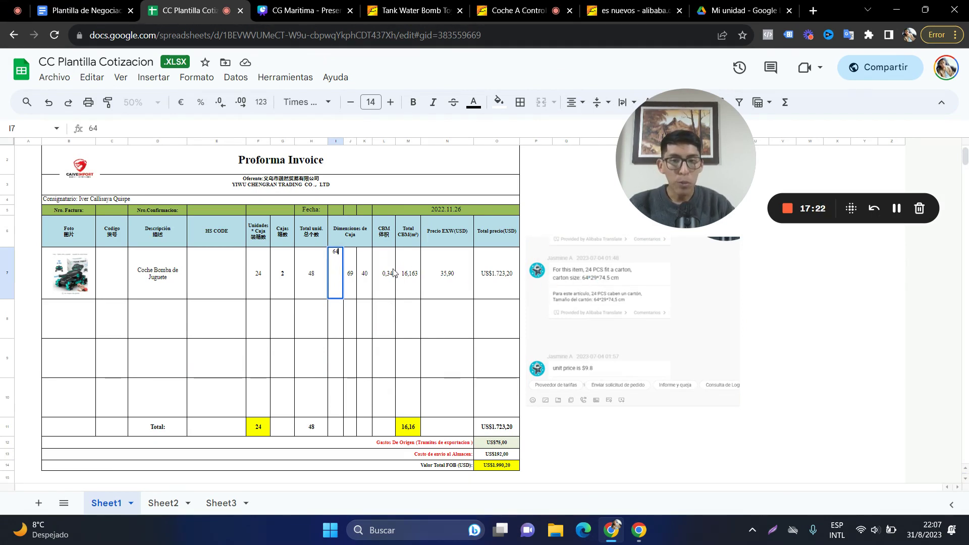
click(356, 267)
text(29)
key(Return)
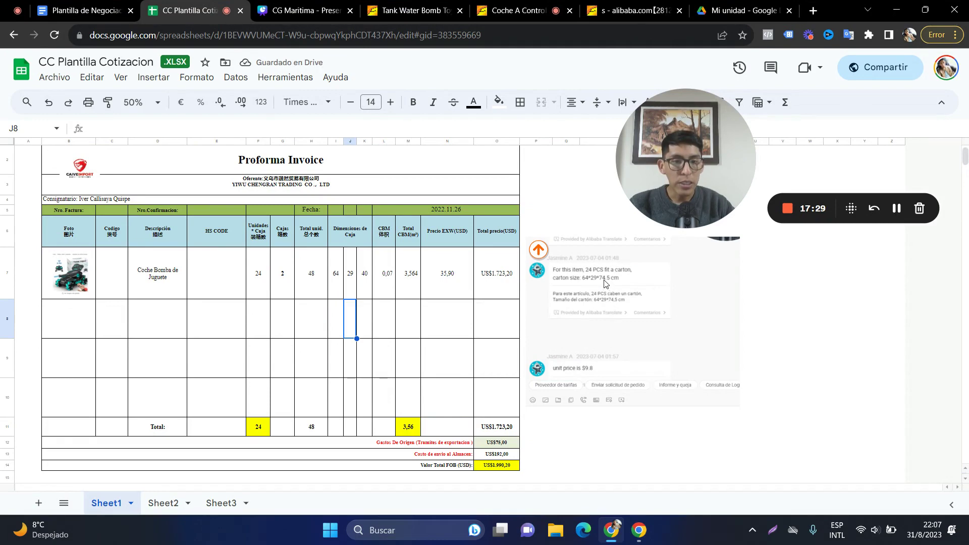
Set the third box dimension in cell K7 to 74,5 and review all three dimension cells
click(369, 290)
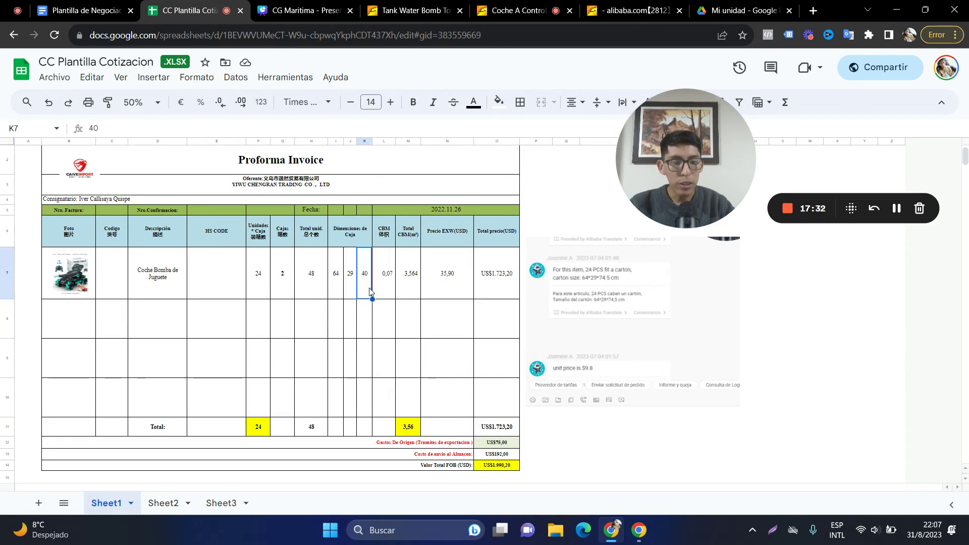
text(74,5)
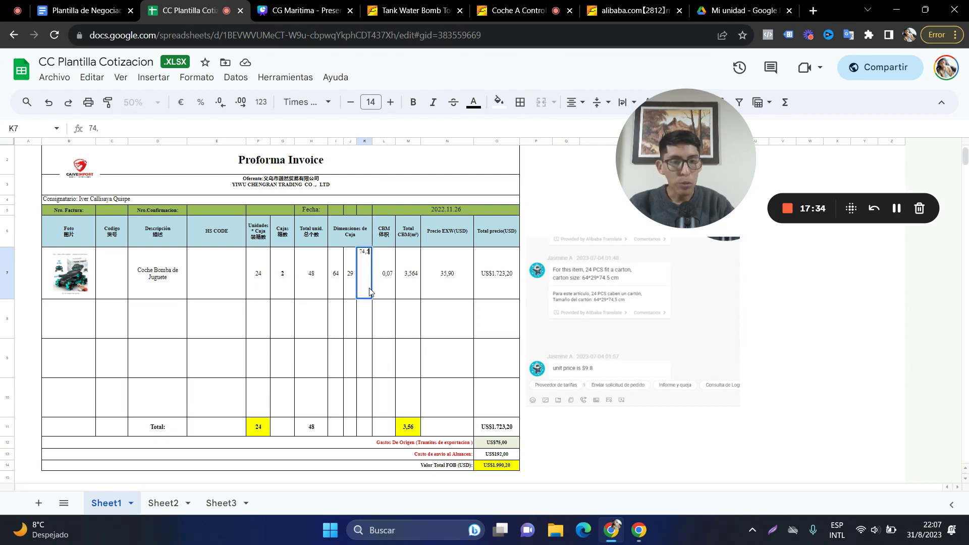
key(Return)
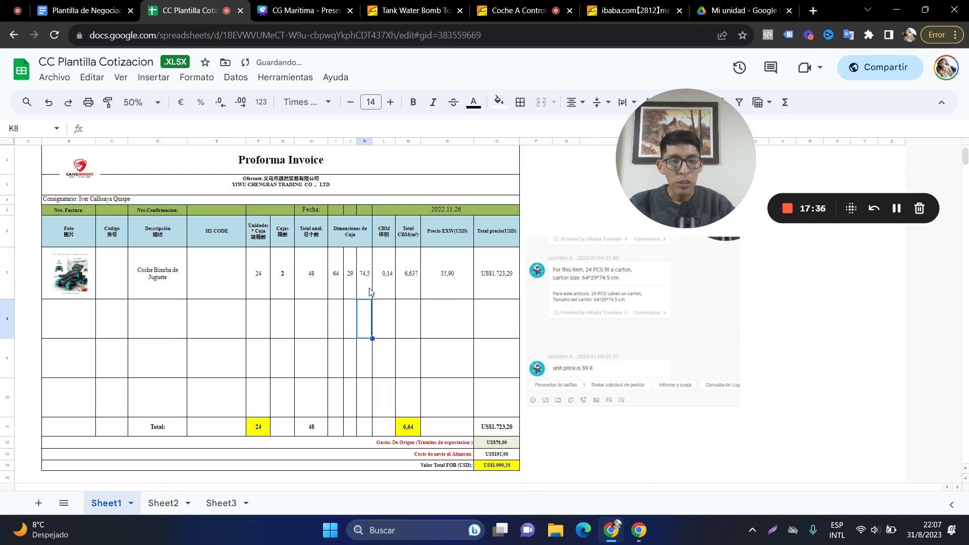
key(Up)
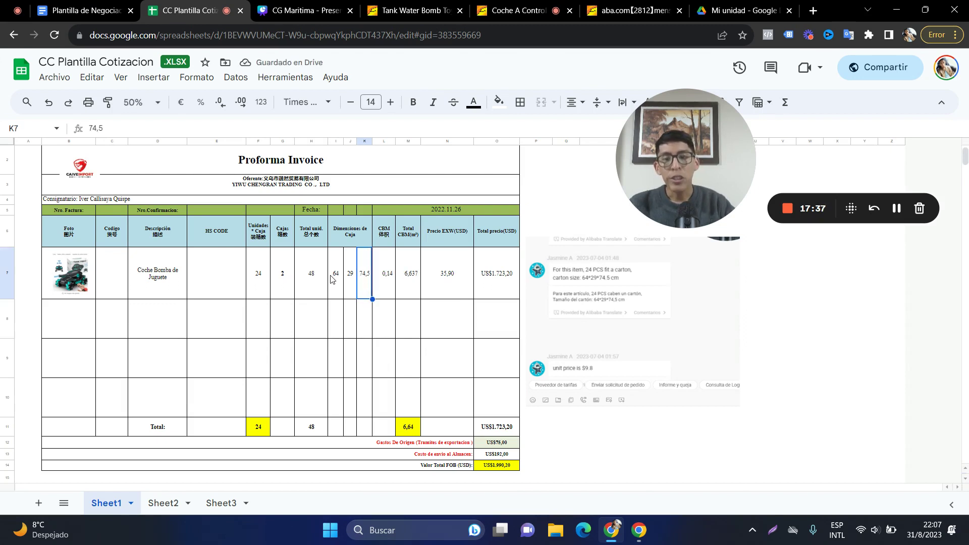
click(339, 262)
click(349, 258)
click(364, 263)
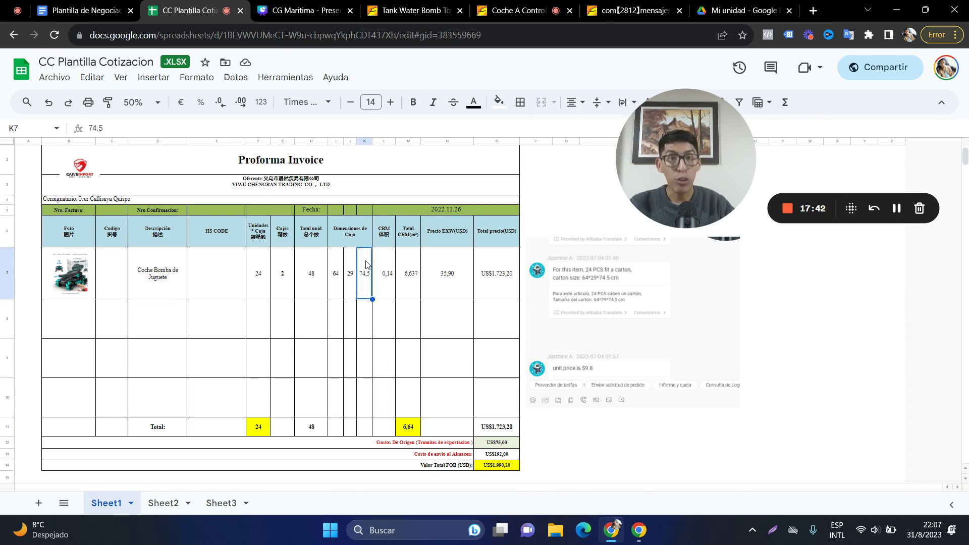
Examine the CBM formula in cell L7 and the note below the invoice explaining how to calculate box volume
click(390, 313)
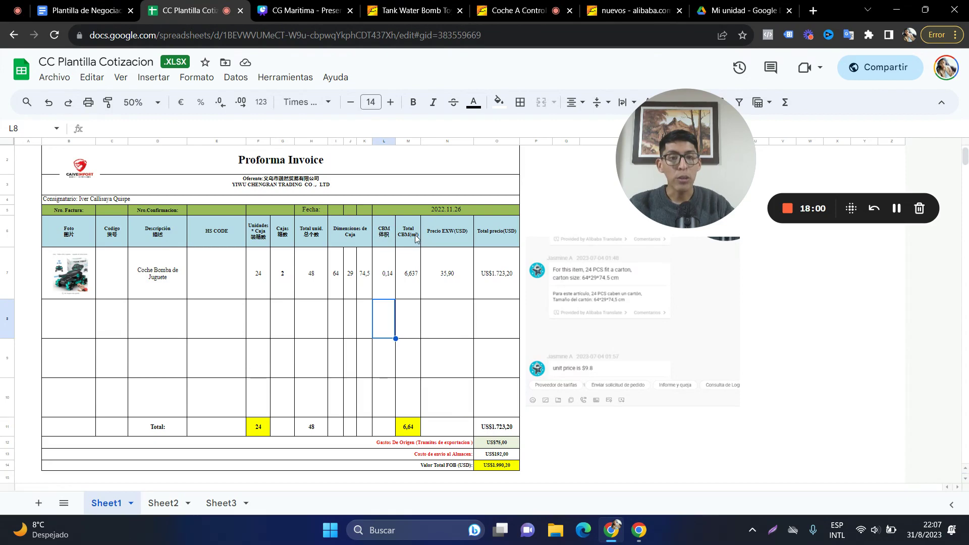
click(386, 267)
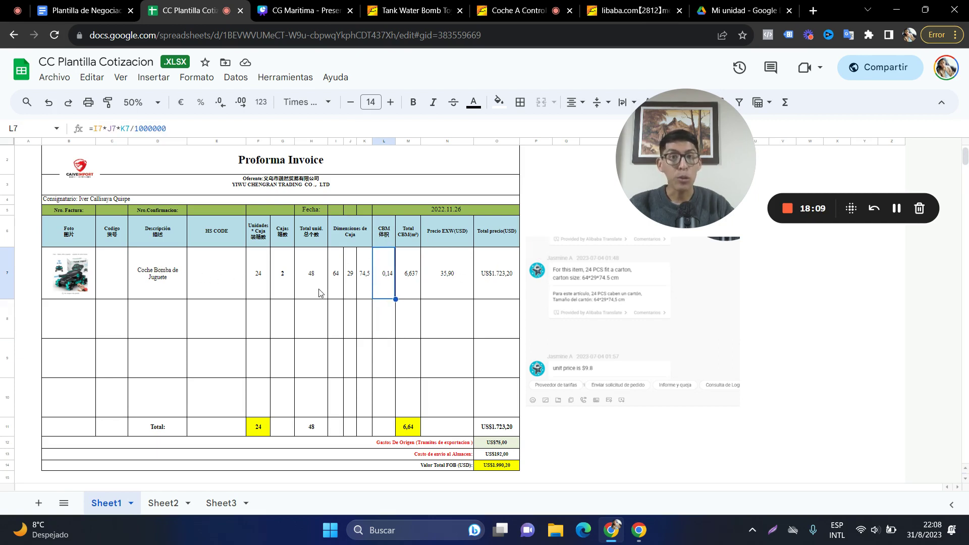
scroll(303, 379, down, 5)
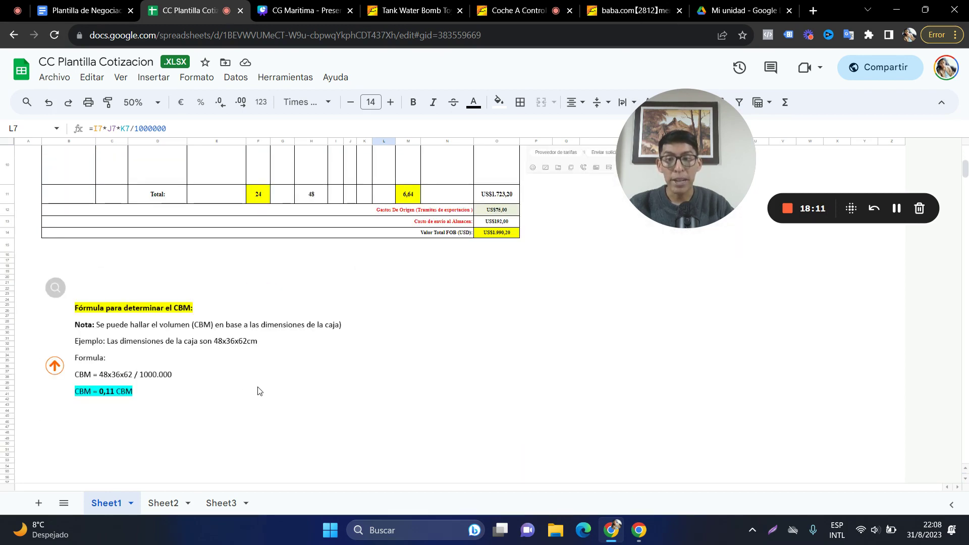
click(162, 348)
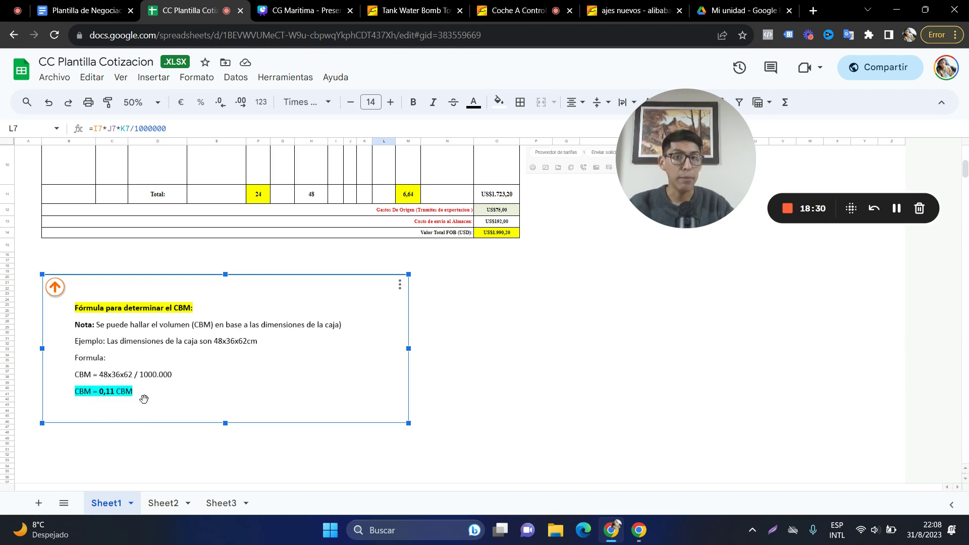
scroll(360, 402, up, 5)
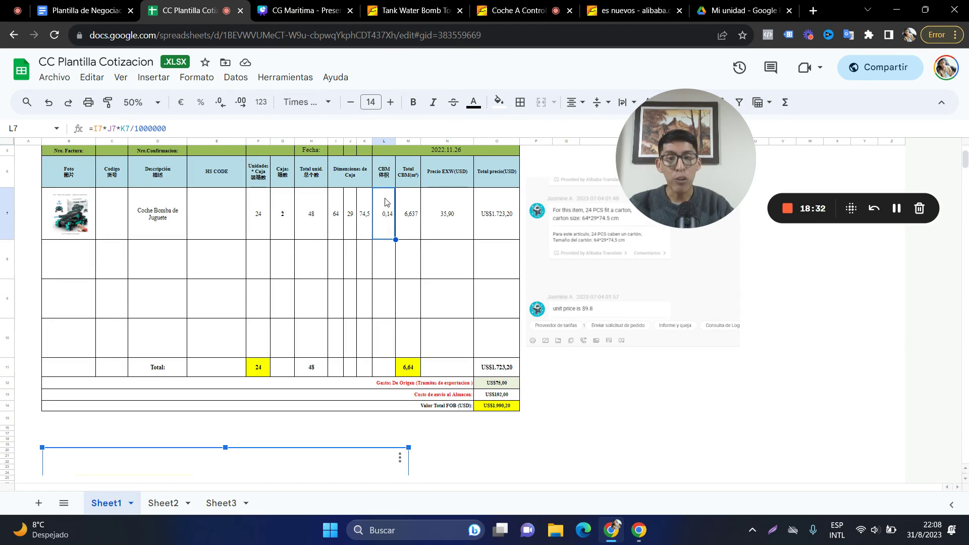
double_click(384, 202)
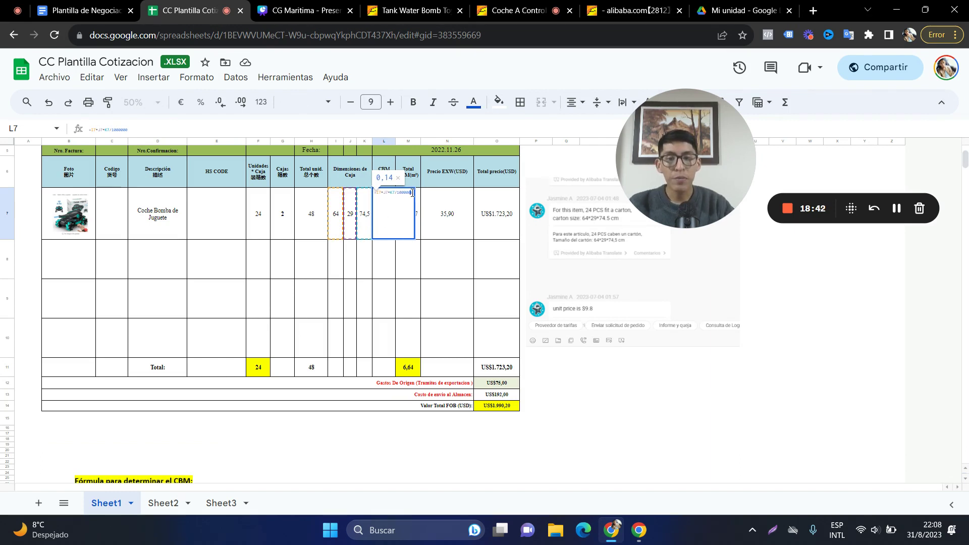
key(Return)
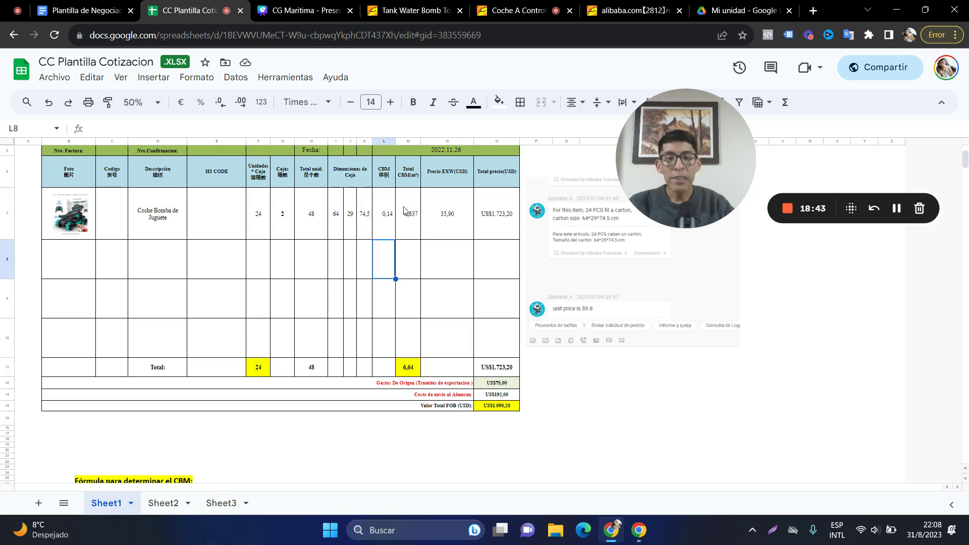
click(387, 222)
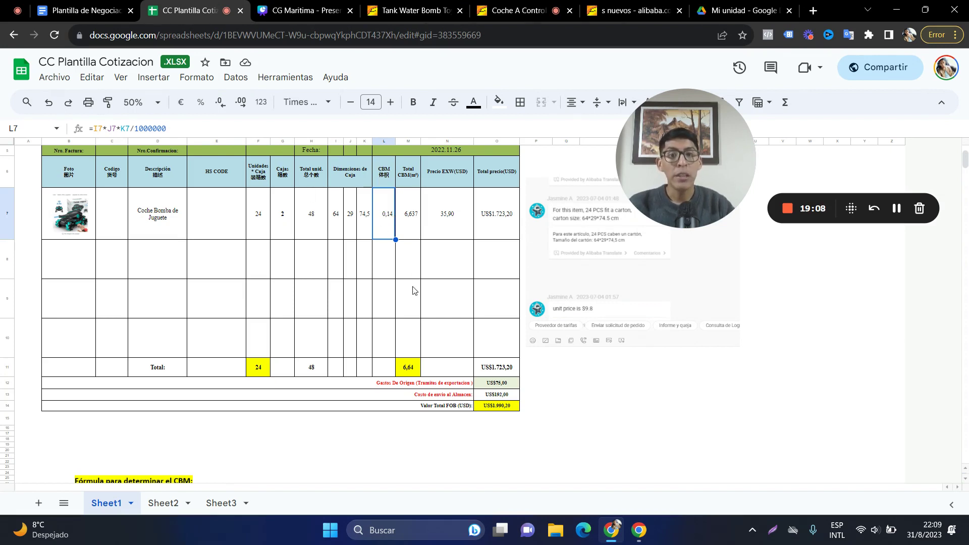
click(381, 248)
click(394, 220)
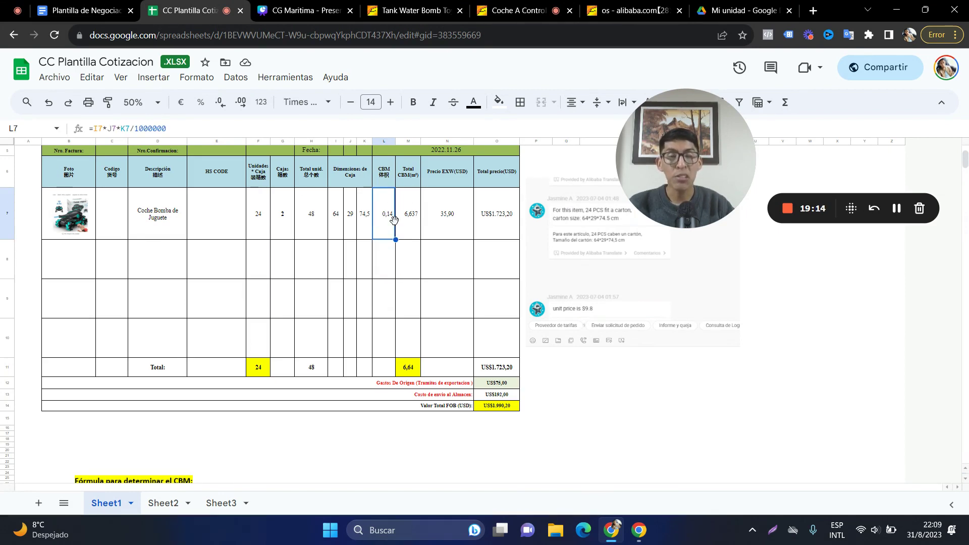
click(388, 265)
click(393, 233)
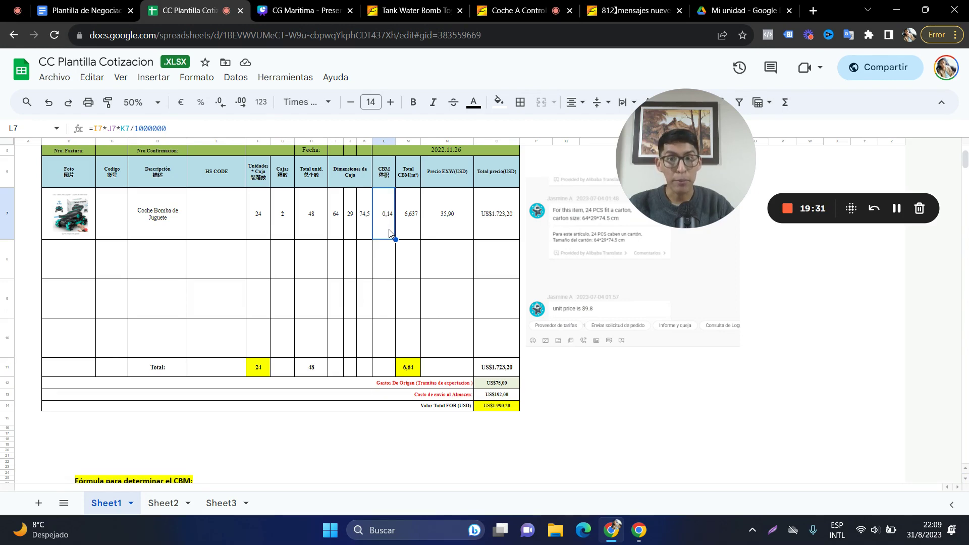
Set the number of boxes in cell G7 to 5 and check it against the CBM per box in L7
click(290, 226)
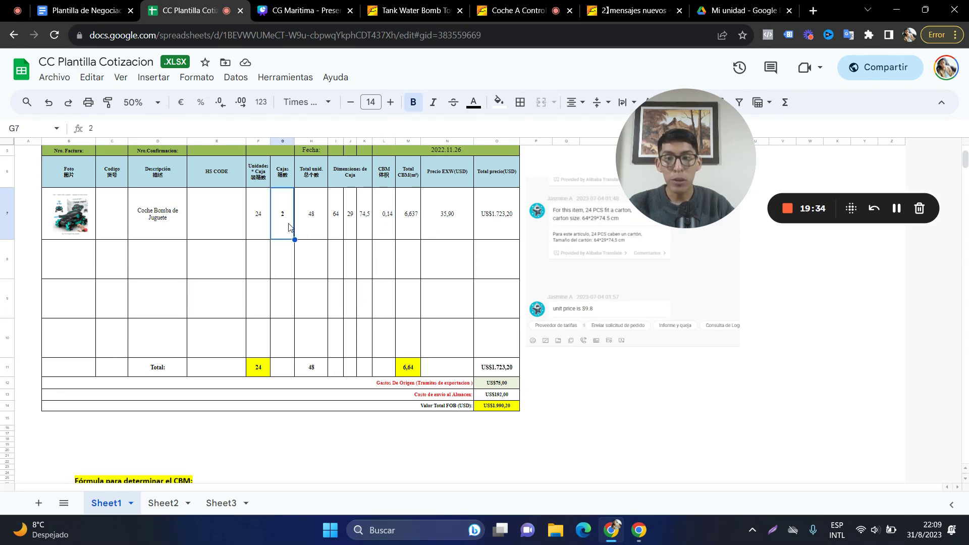
text(5)
key(Return)
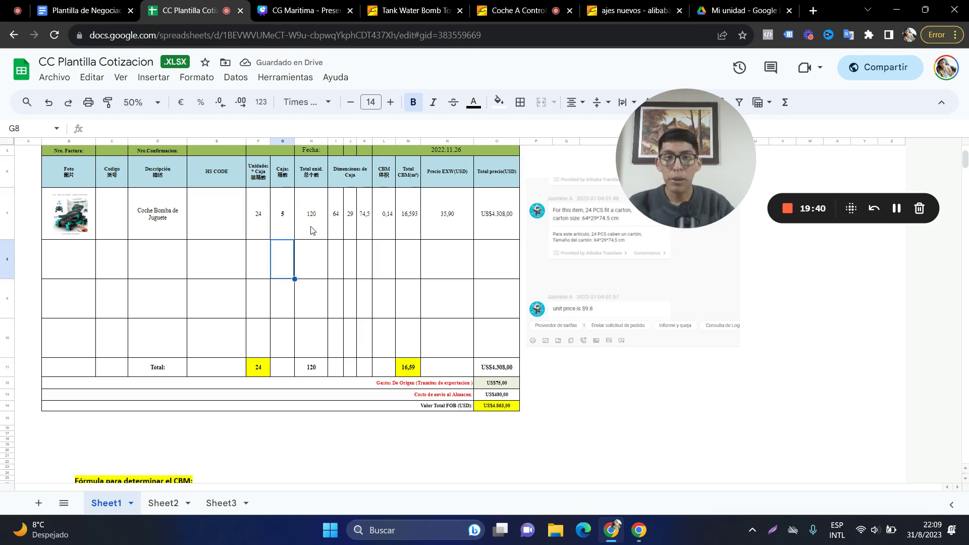
click(287, 230)
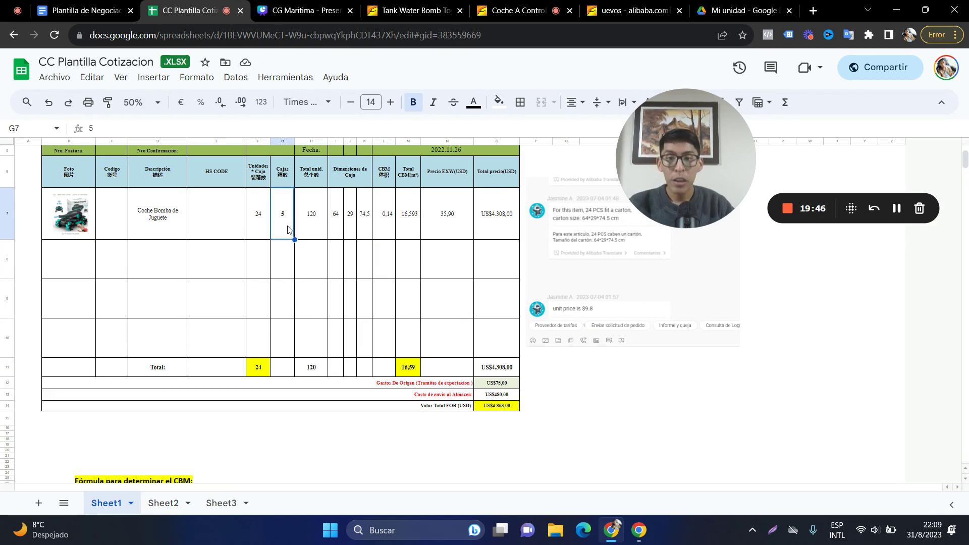
click(390, 228)
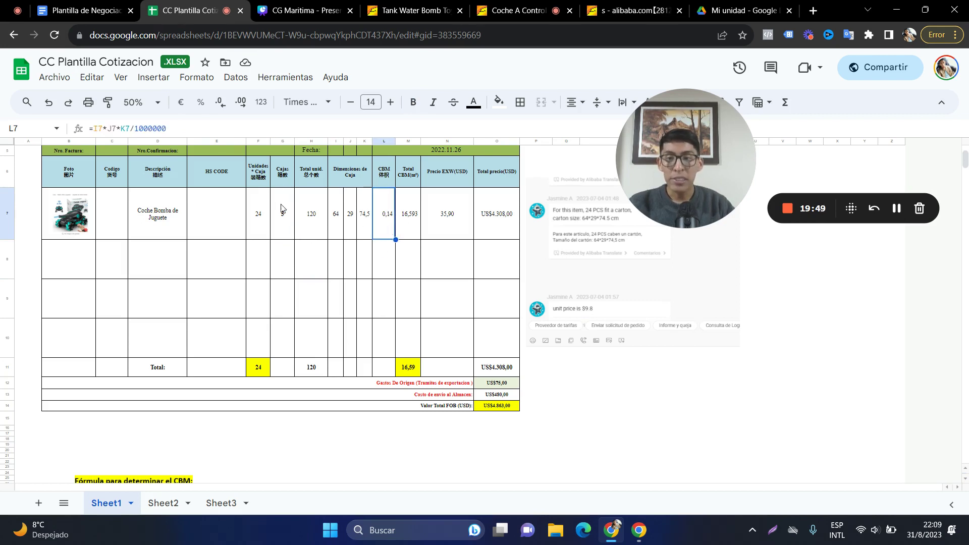
Correct the total CBM formula in cell M7 to =L7*G7, multiplying CBM per box by the number of boxes, and recheck its references
click(410, 207)
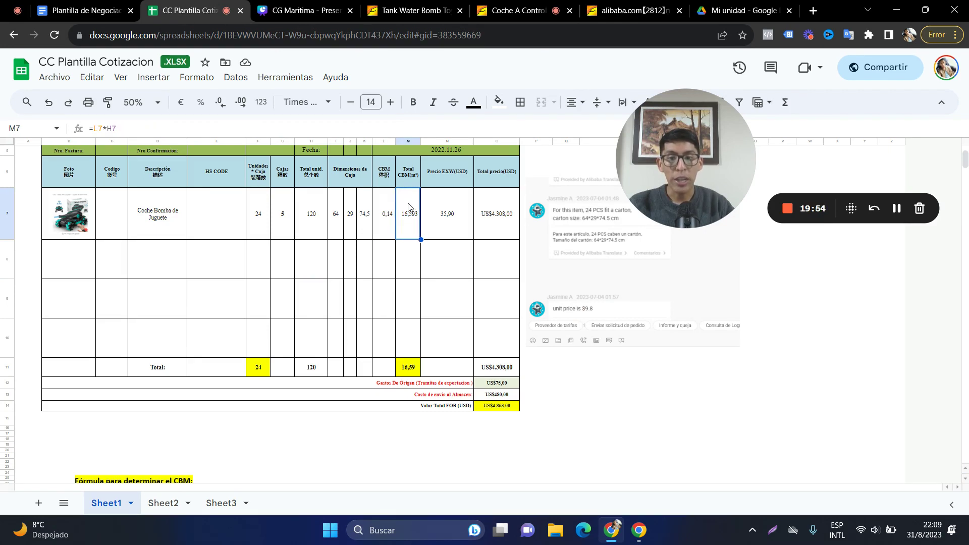
double_click(409, 207)
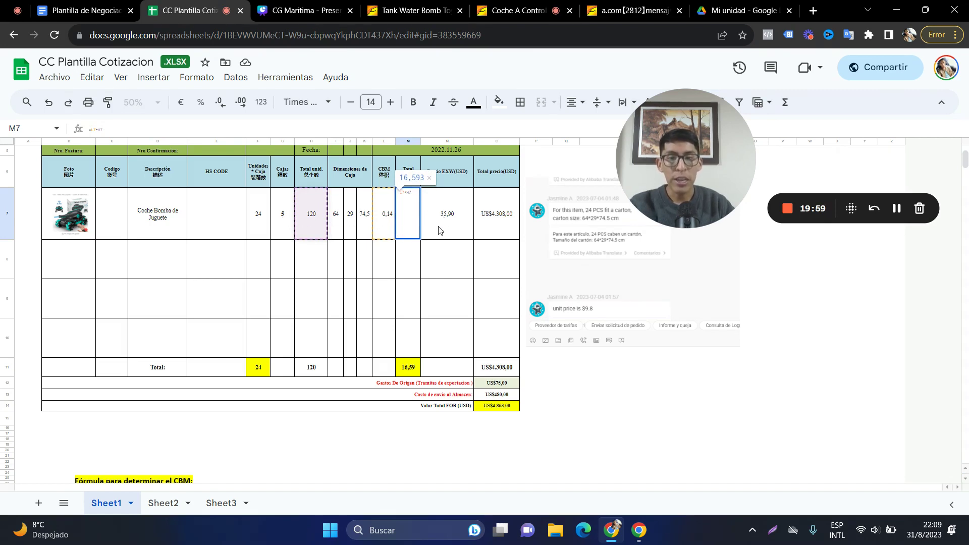
double_click(415, 193)
key(Return)
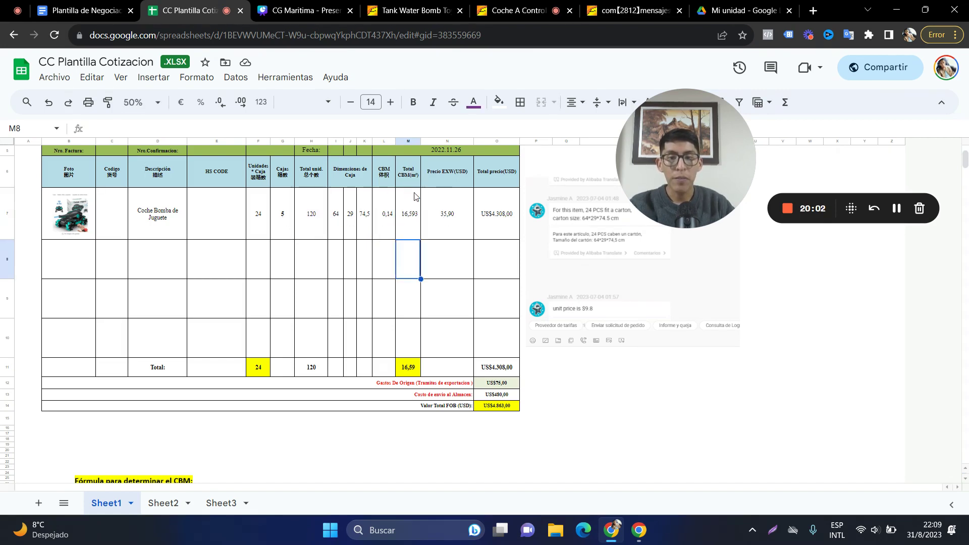
click(412, 226)
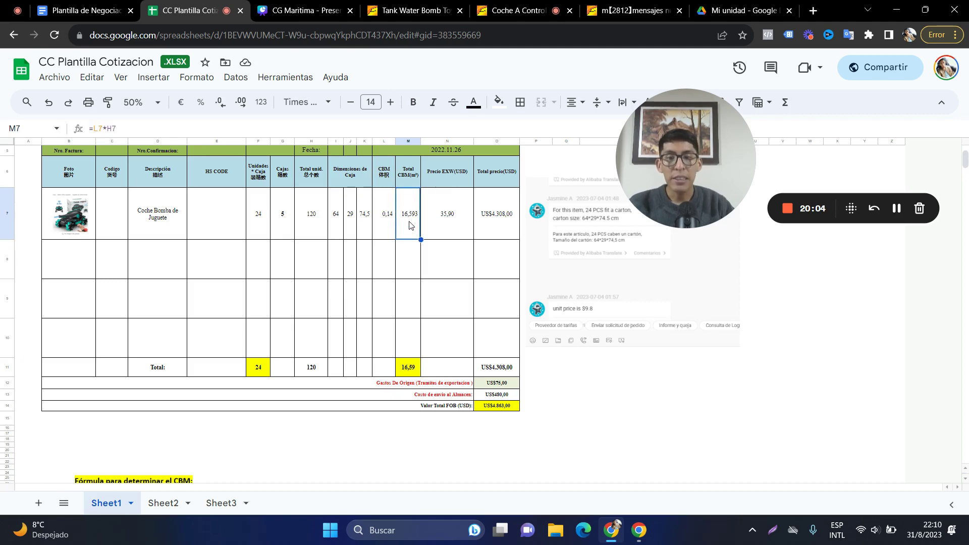
double_click(412, 226)
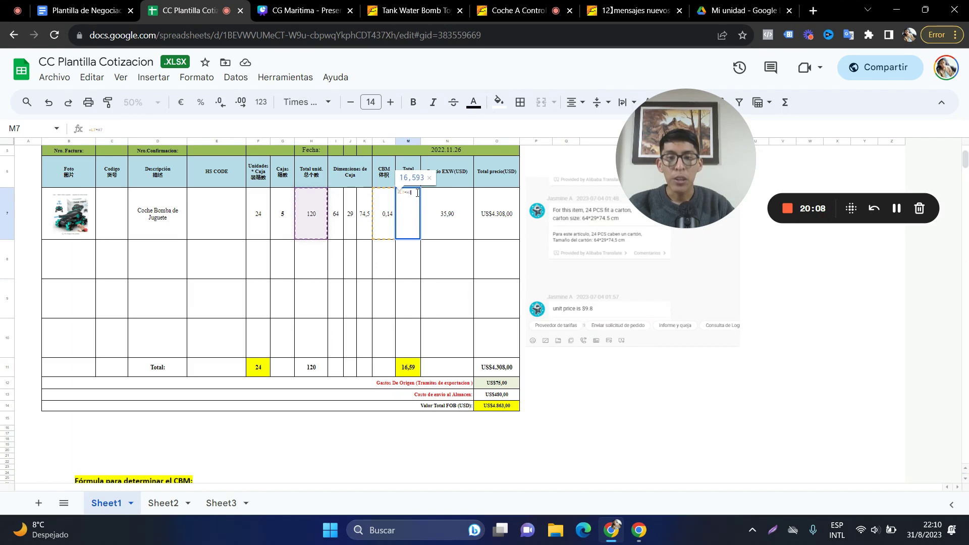
key(BackSpace)
key(BackSpace)
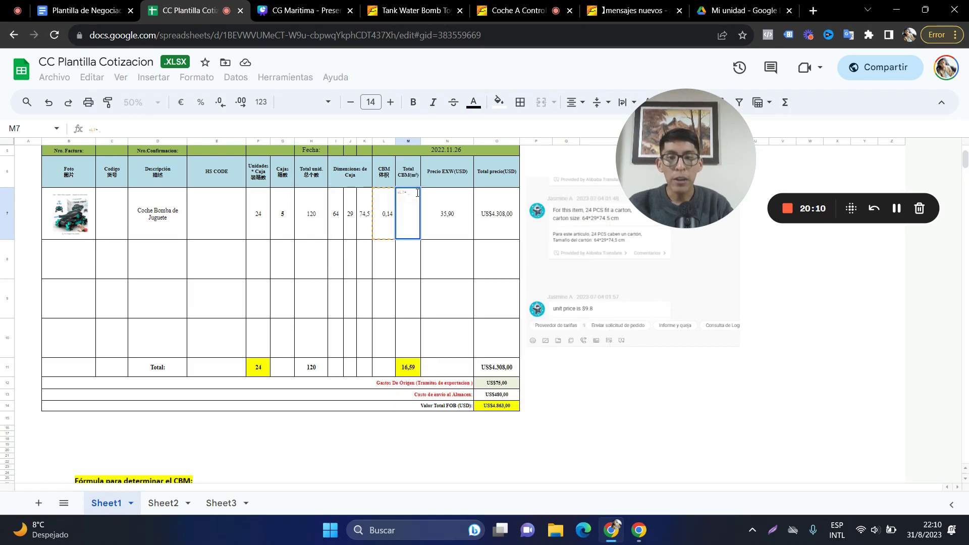
click(283, 211)
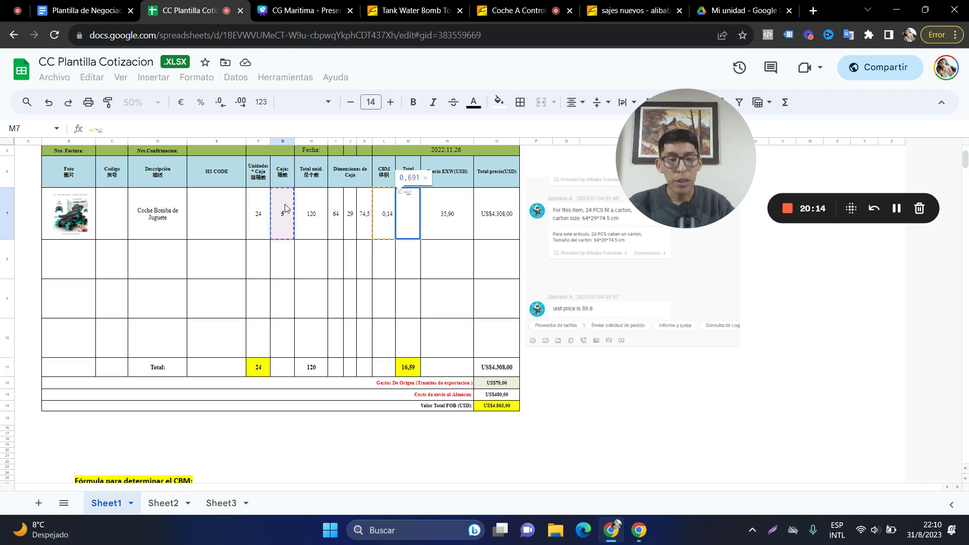
key(Return)
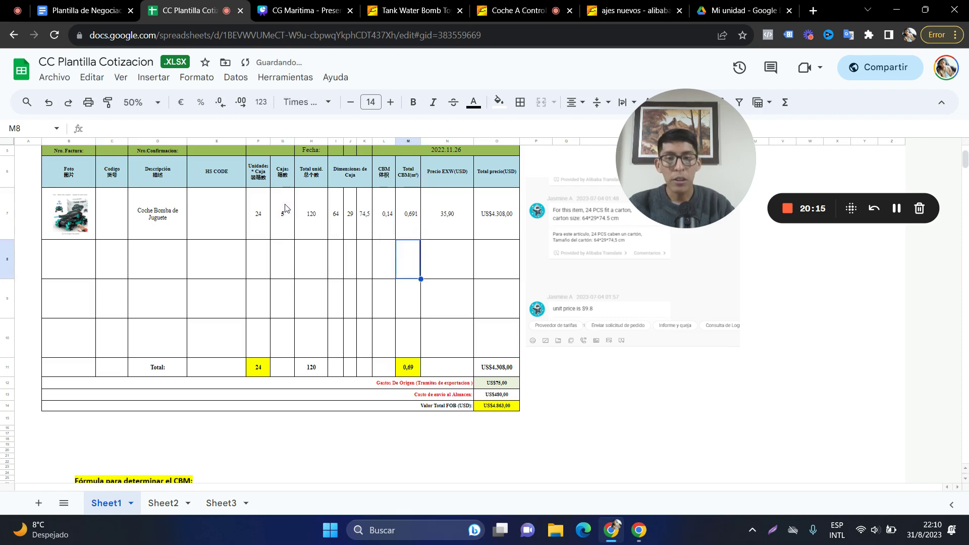
click(414, 234)
double_click(414, 228)
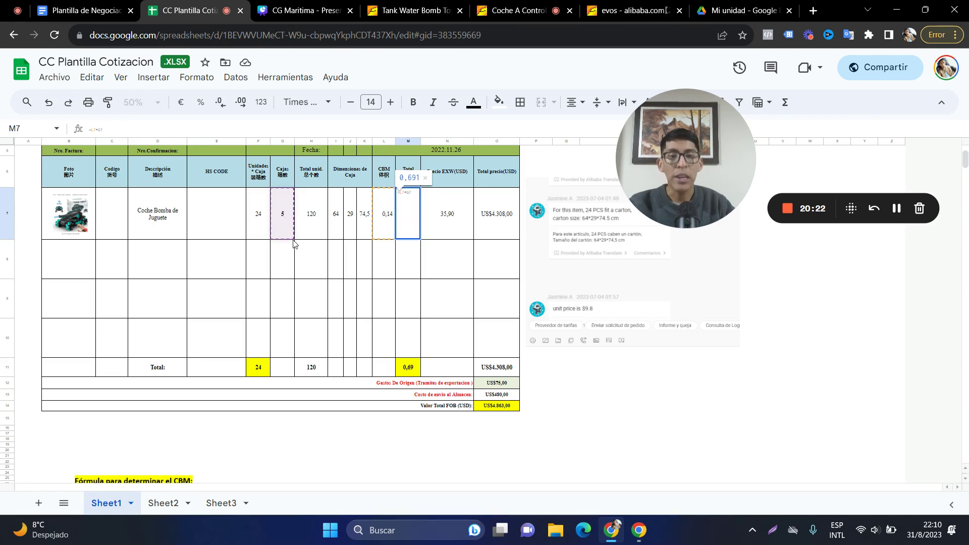
key(Return)
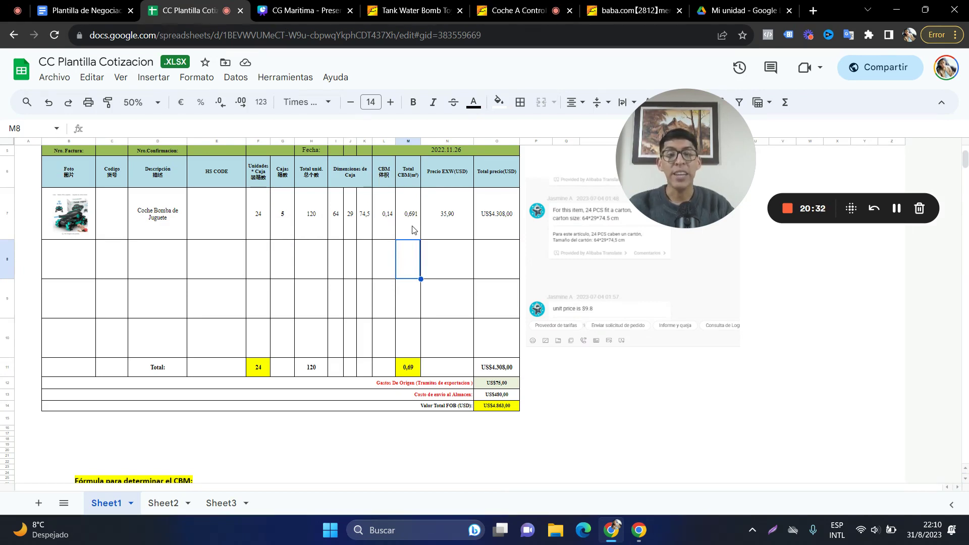
Try 8 boxes in cell G7 to test the total CBM formula in M7, and set the box count back to 5
click(282, 218)
text(8)
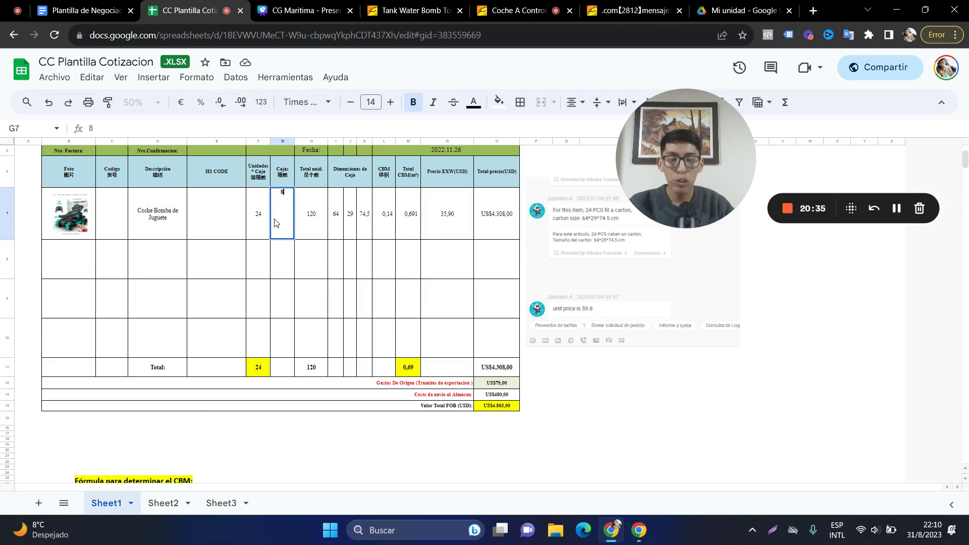
key(Return)
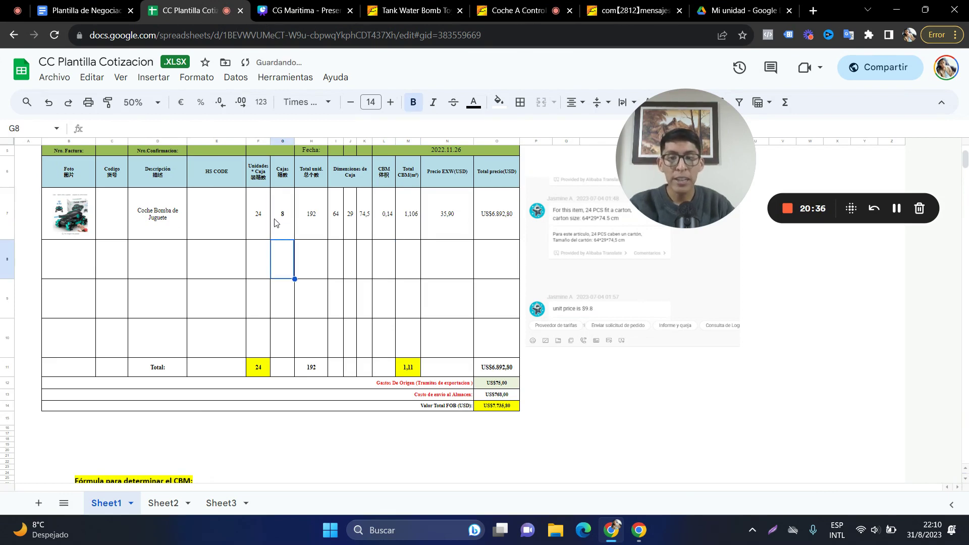
click(408, 221)
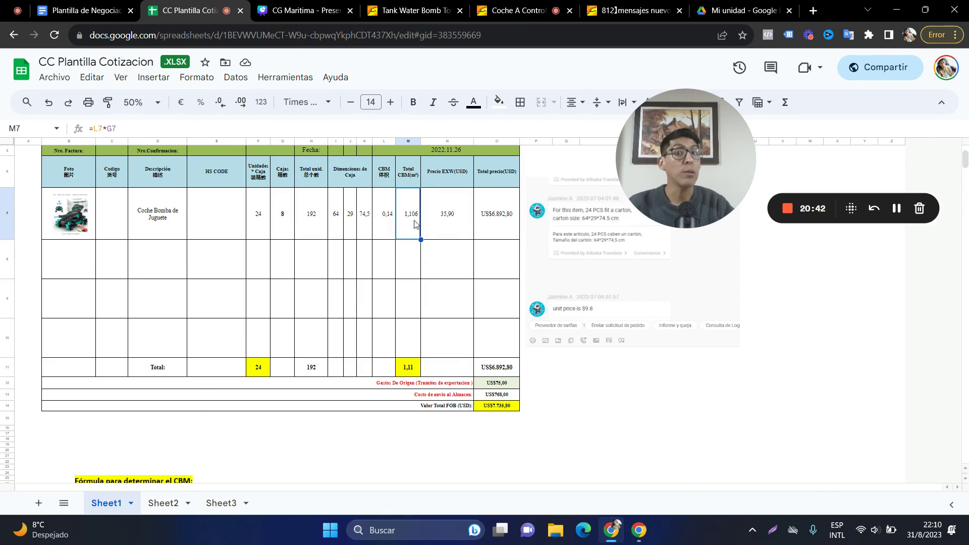
click(283, 220)
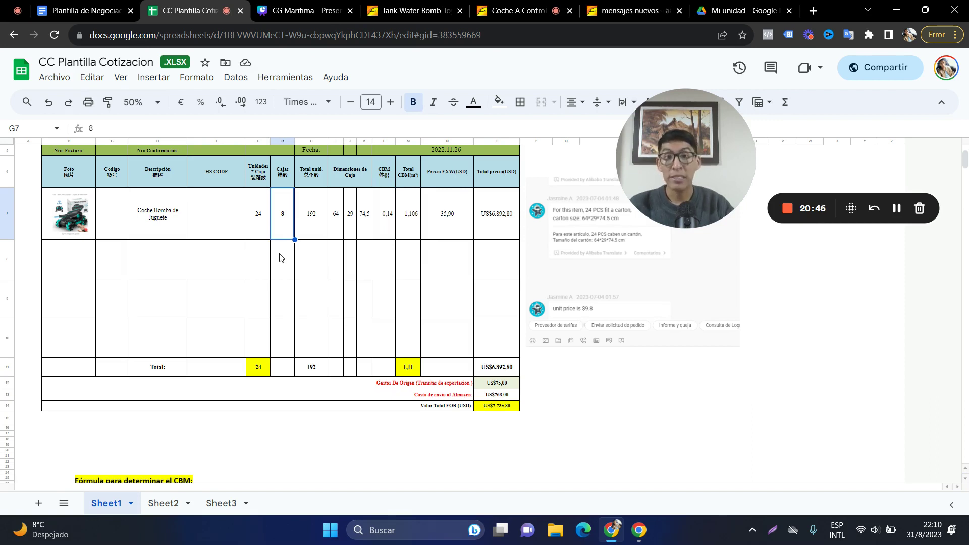
text(5)
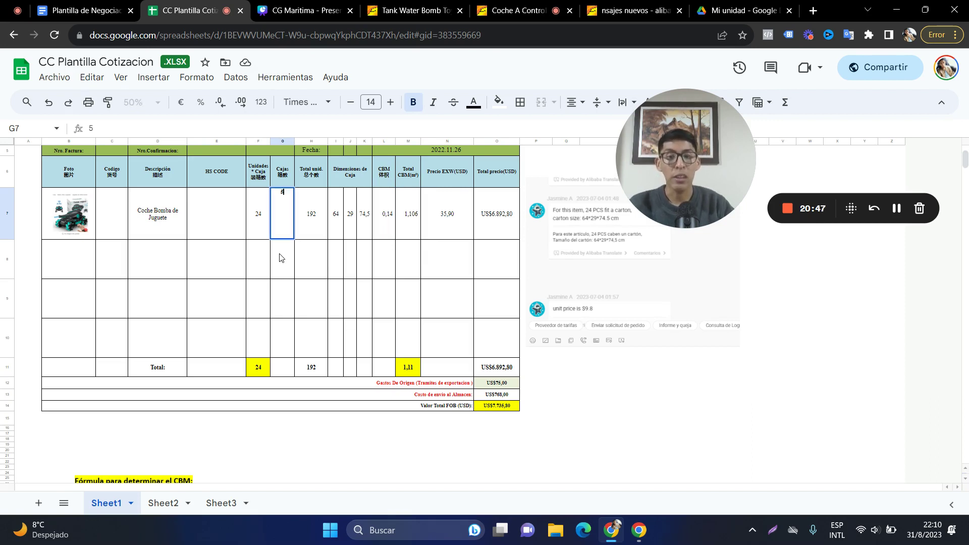
key(Return)
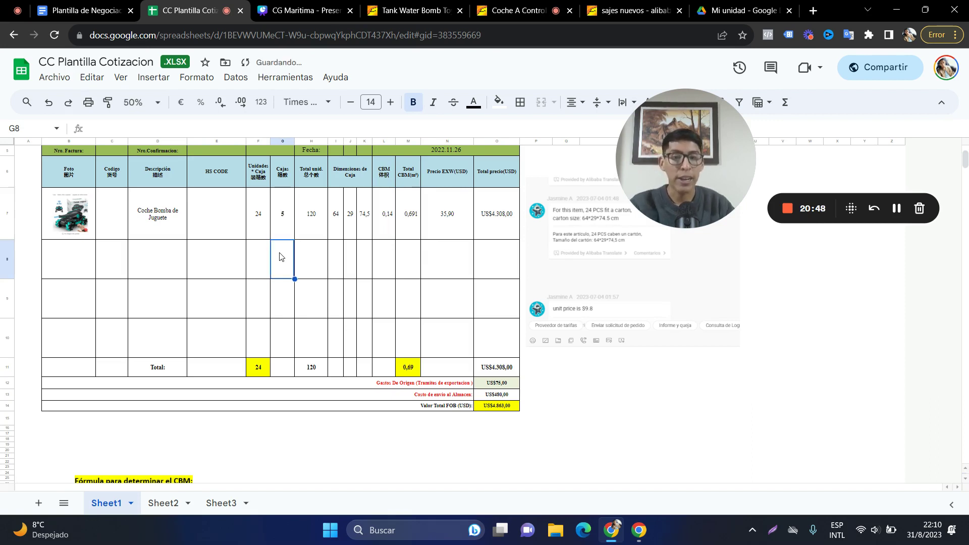
Look over the empty product rows 8 to 10 and recheck the box count in G7 and total CBM formula in M7
click(86, 265)
click(79, 296)
click(75, 333)
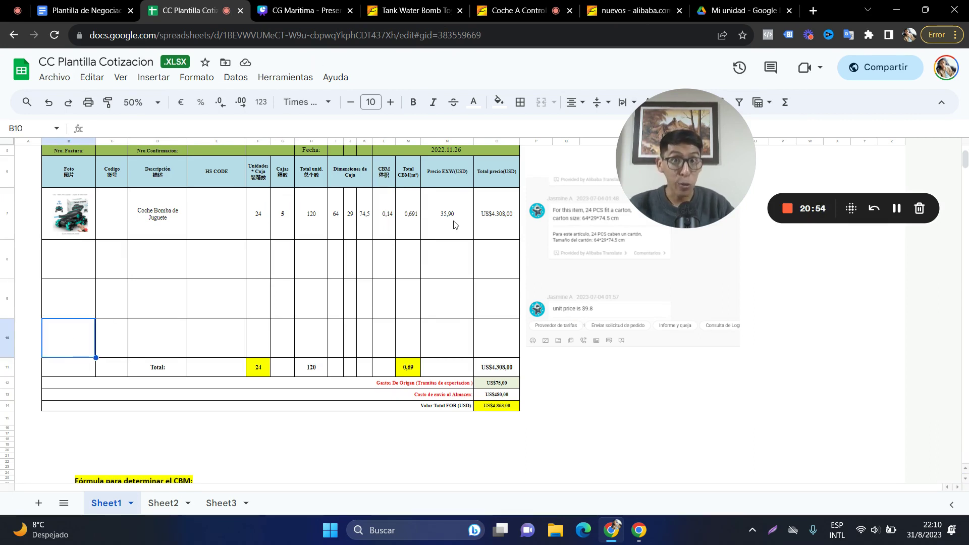
click(54, 262)
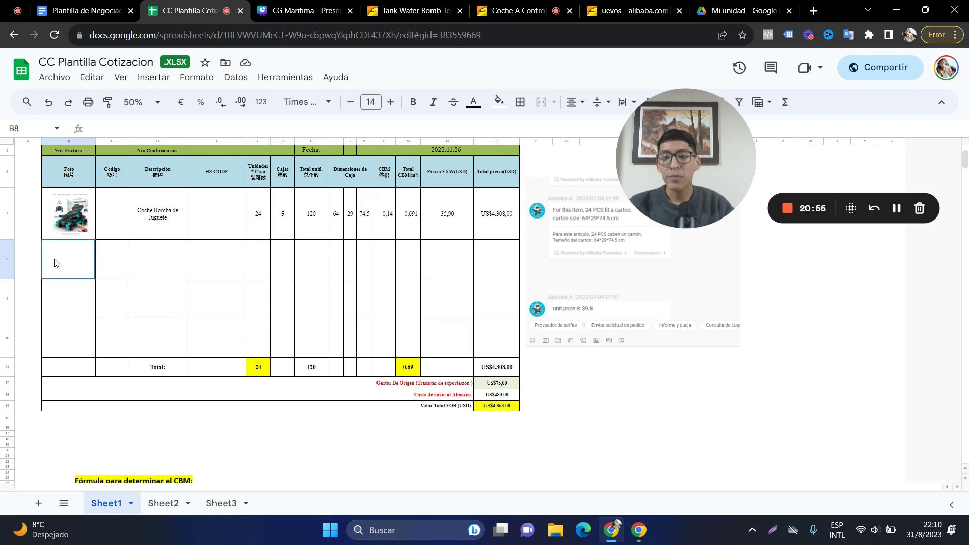
click(289, 227)
click(407, 227)
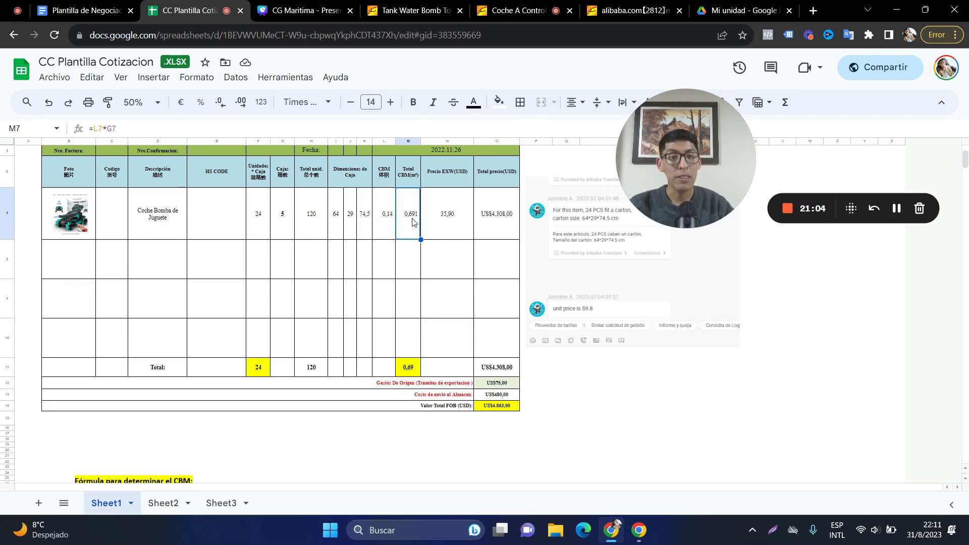
click(404, 257)
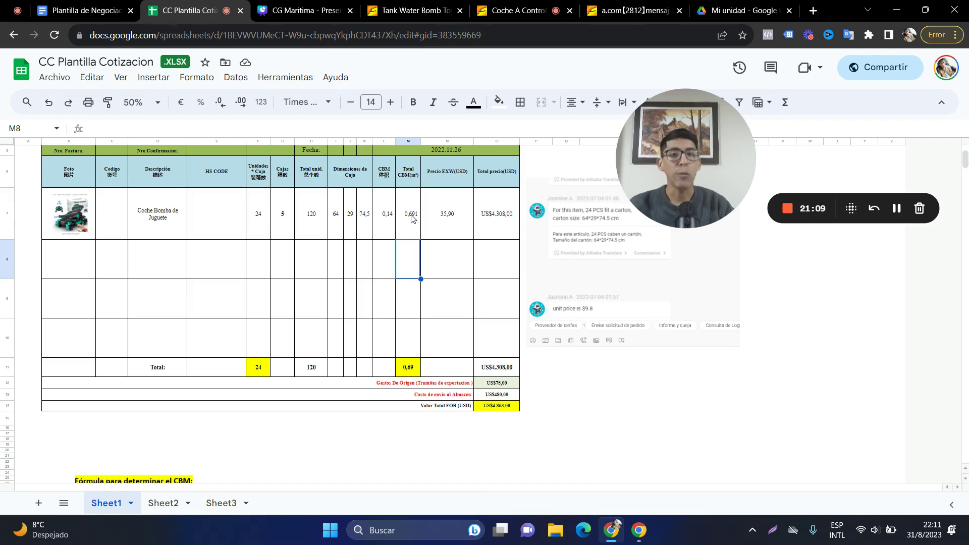
Set the EXW unit price in cell N7 to 9,8 and check the total price in O7
click(440, 234)
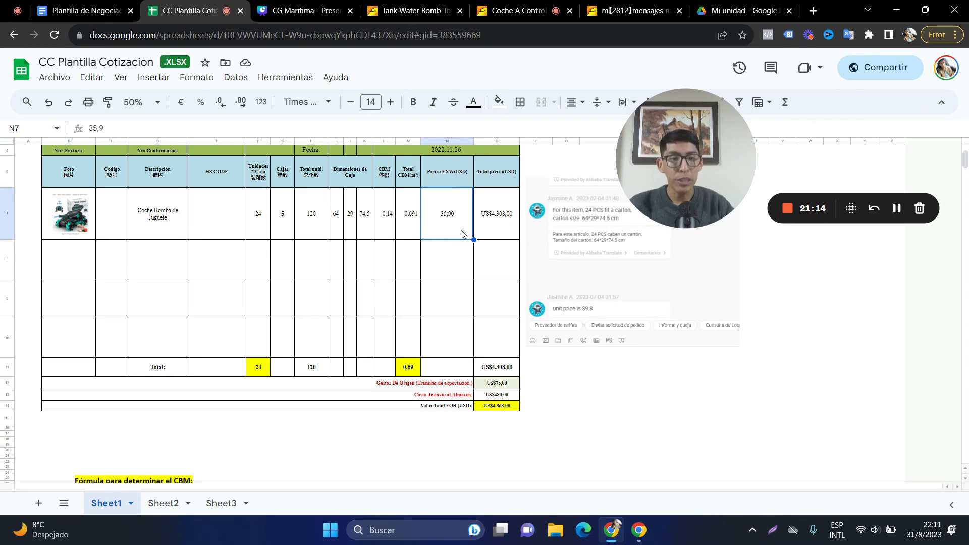
text(9,8)
key(Return)
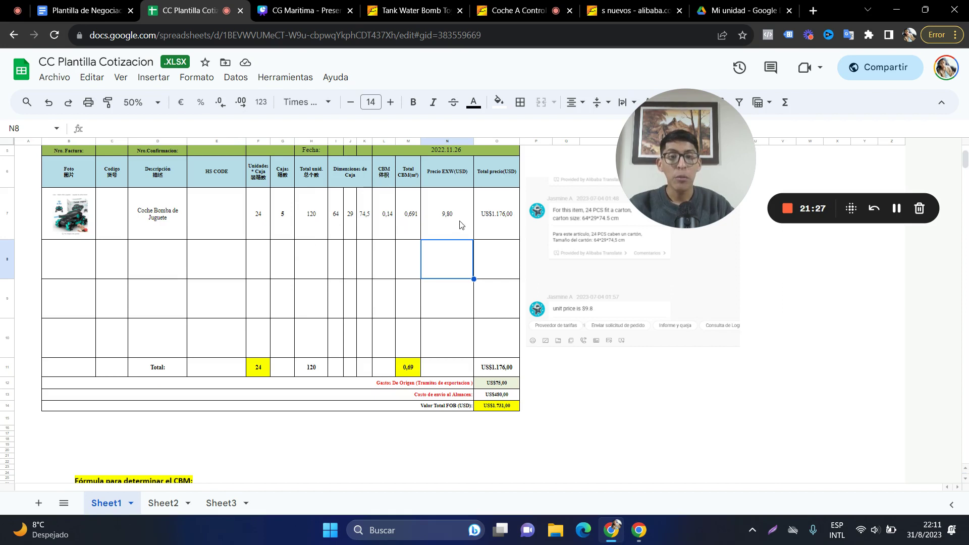
click(502, 226)
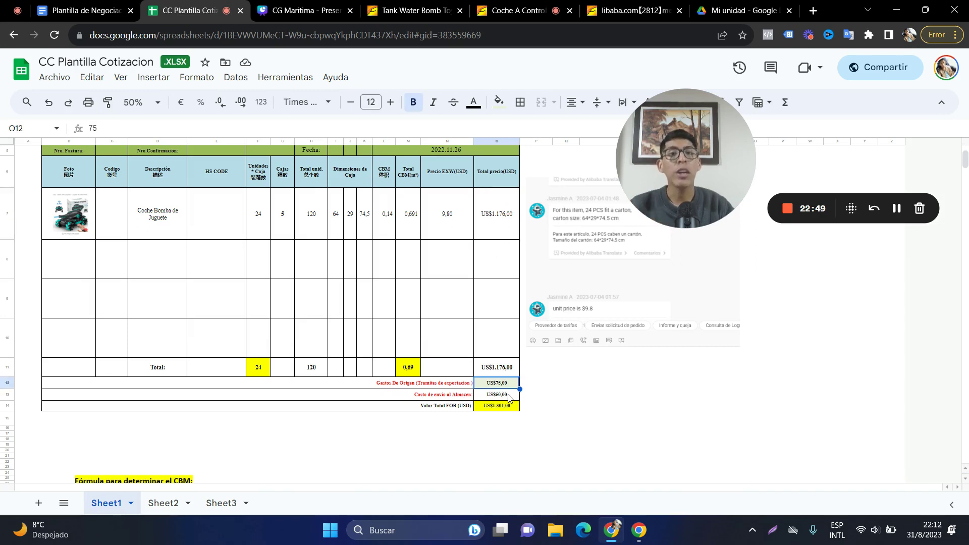
Check the origin charges in cell O12 and the cost of shipping to the warehouse in O13
click(548, 408)
click(499, 387)
click(510, 420)
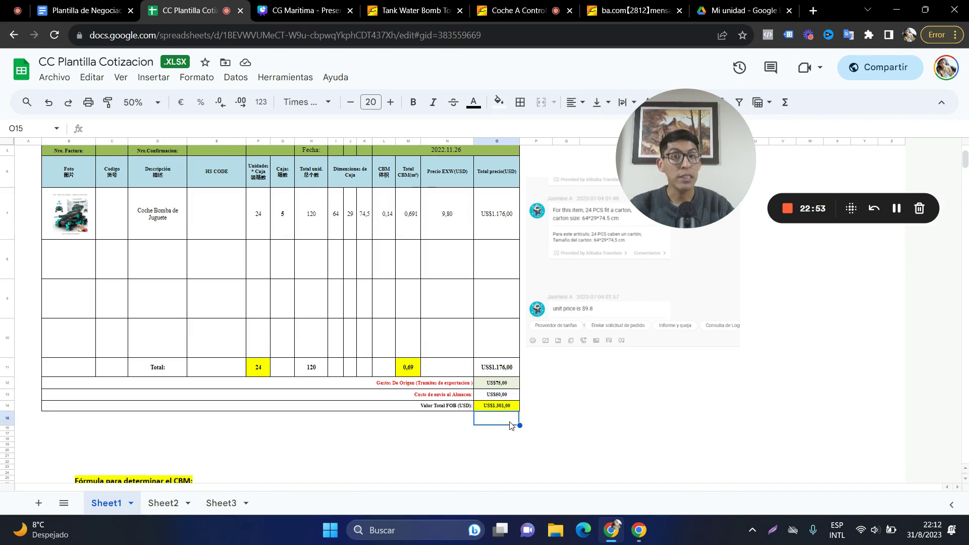
key(Up)
key(Up)
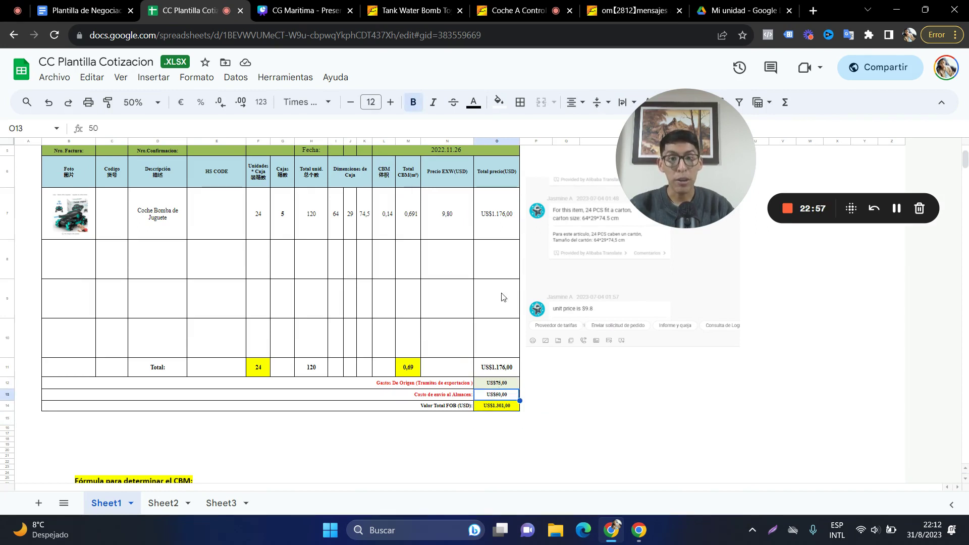
Check the empty product rows 8 to 10 and move the supplier chat image slightly farther from the invoice table
click(2, 259)
click(3, 298)
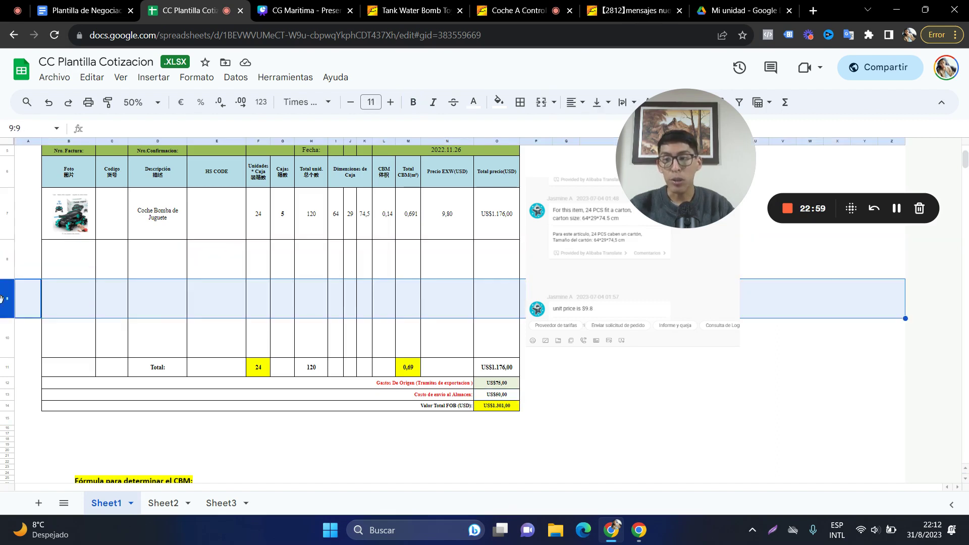
click(3, 338)
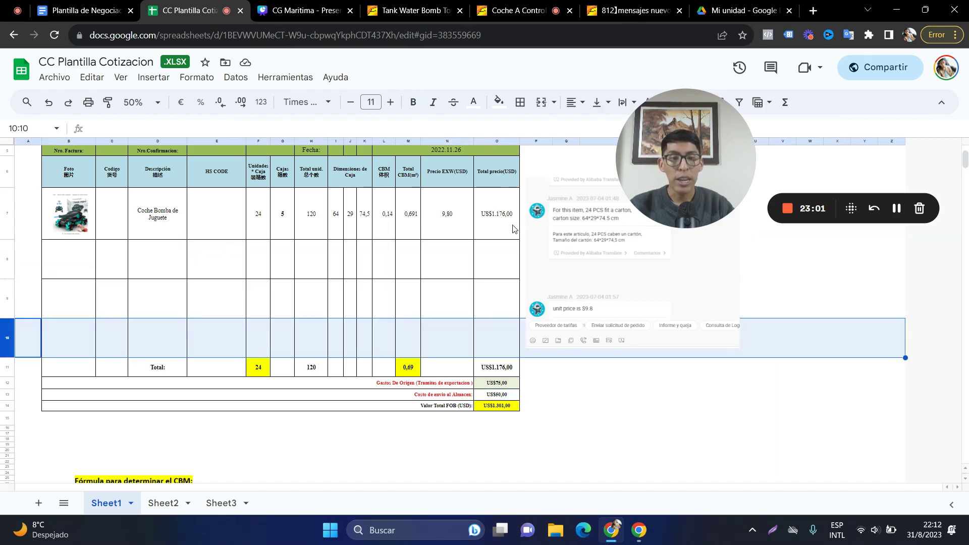
click(591, 238)
drag(591, 239, 621, 238)
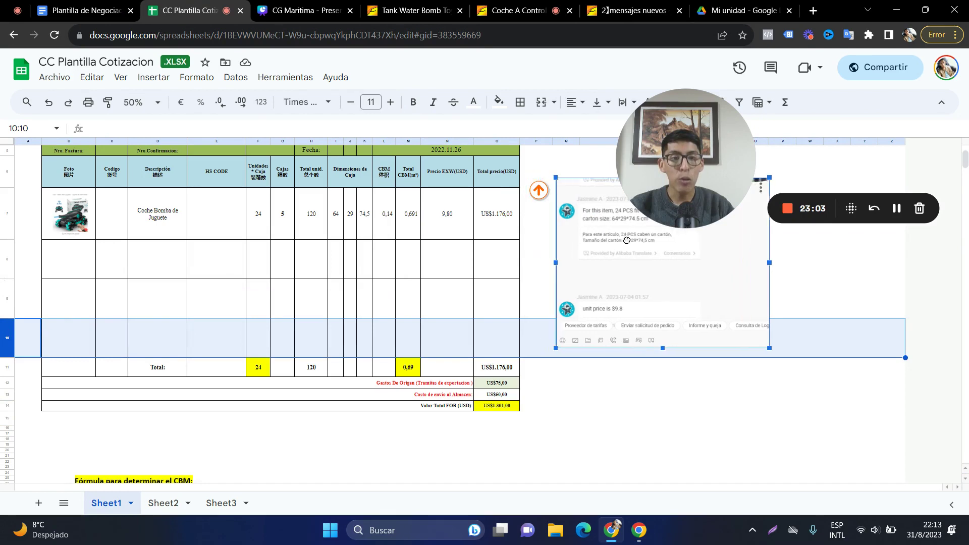
Go through rows 8, 9 and 10 and their photo cells as the places for additional products
click(2, 259)
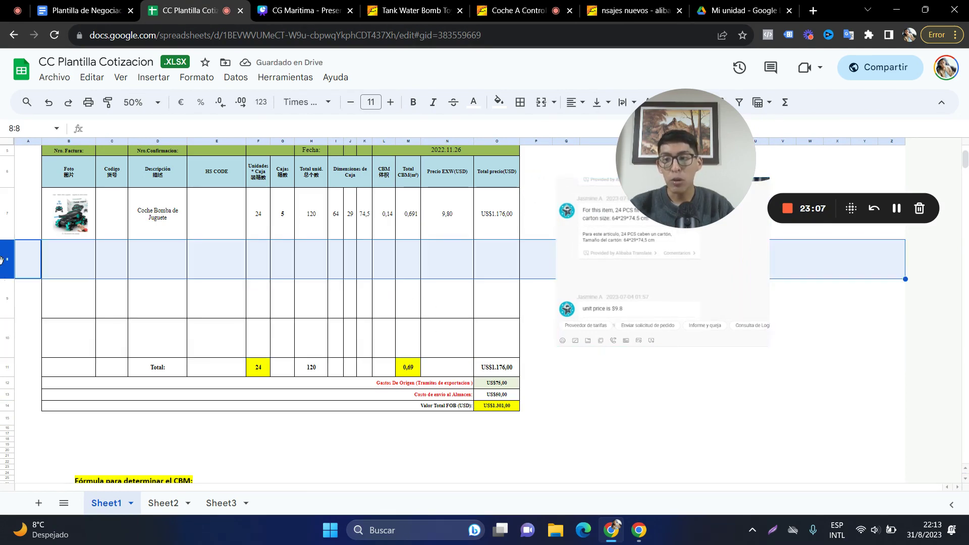
click(71, 261)
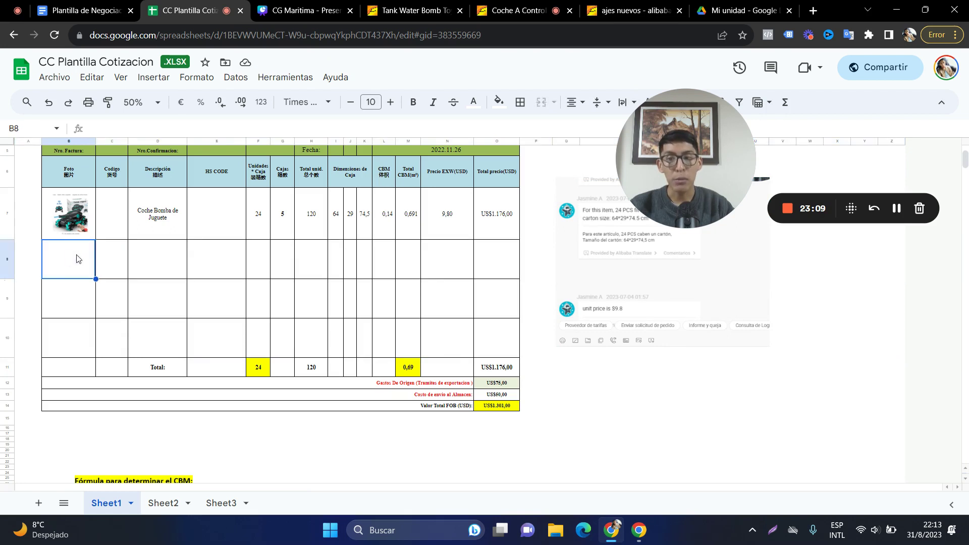
click(3, 298)
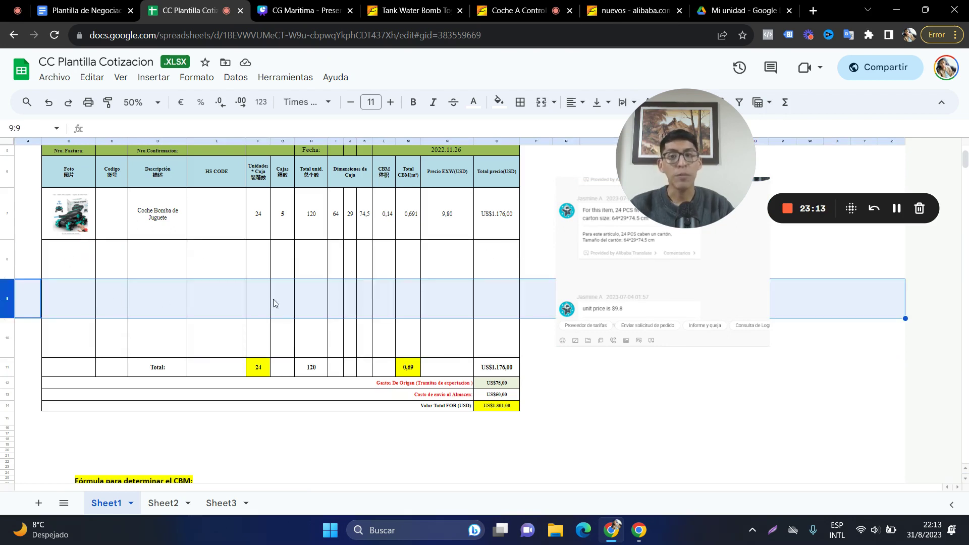
click(72, 313)
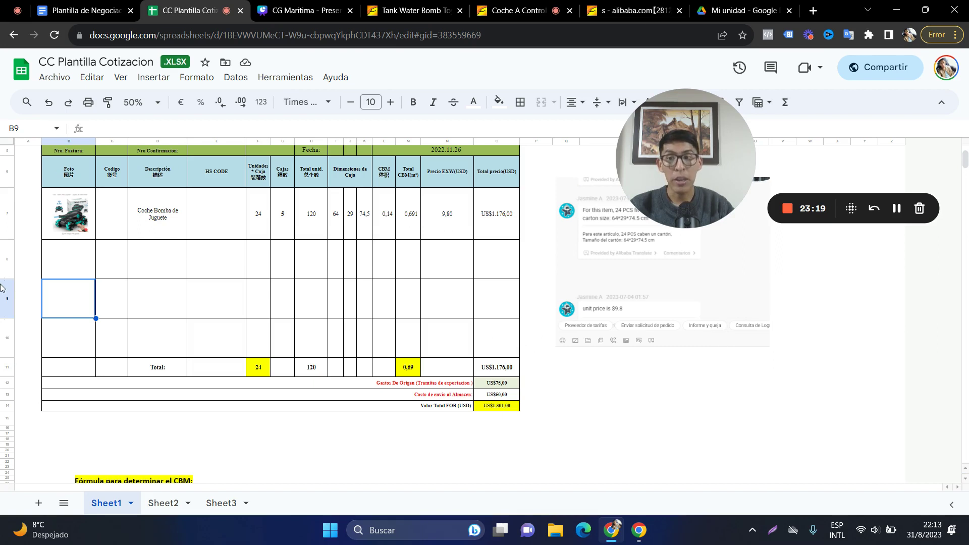
click(4, 260)
click(6, 298)
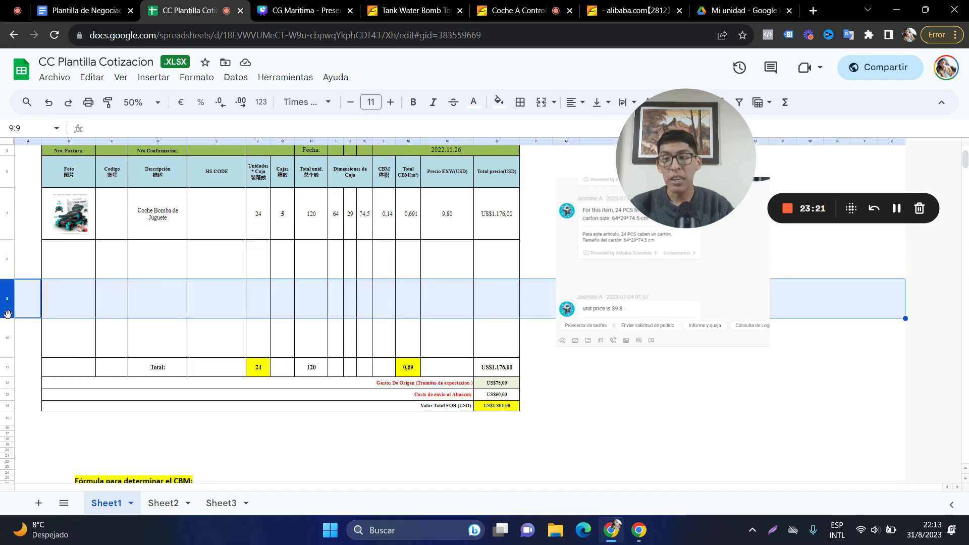
click(3, 326)
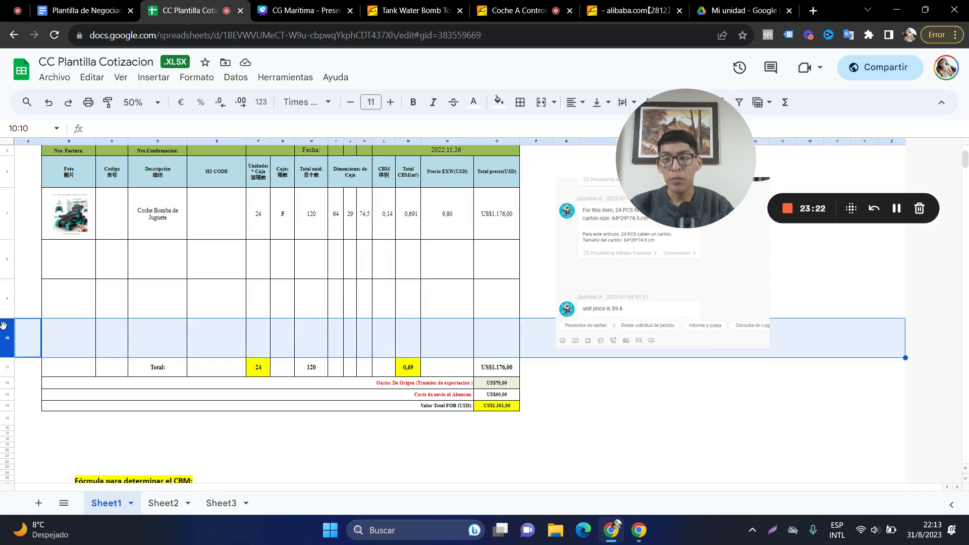
Review the Total row, including the boxes cell G11, the total CBM formula in M11 and the total price in O11
click(285, 368)
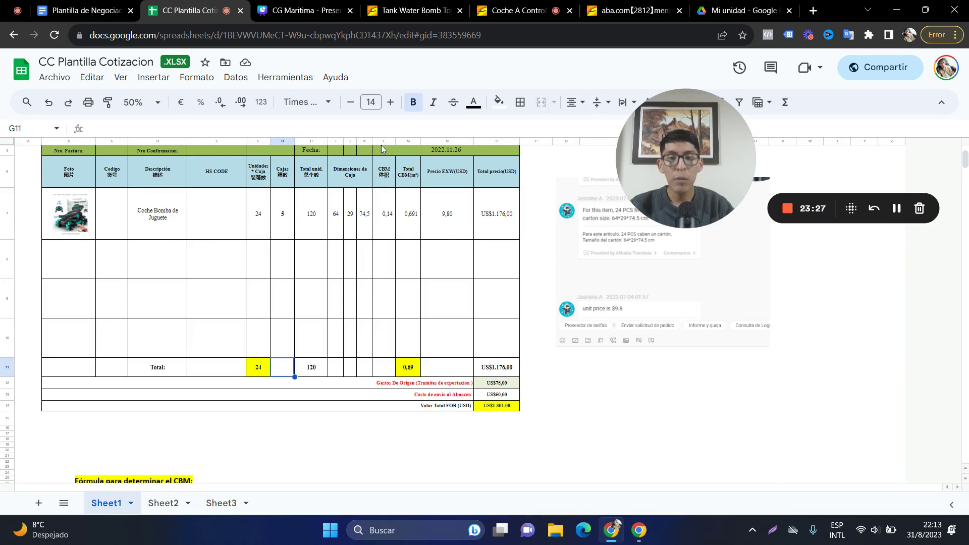
click(405, 371)
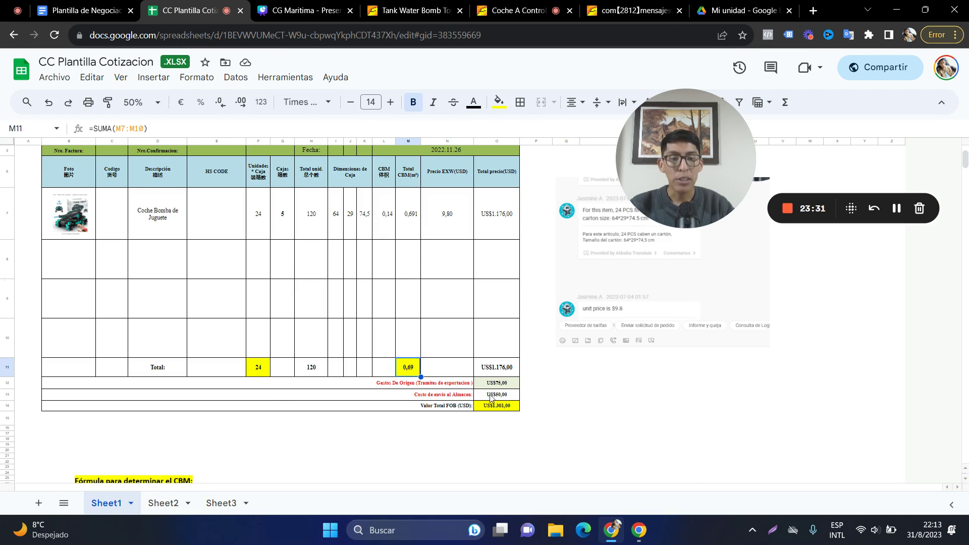
click(516, 372)
click(539, 443)
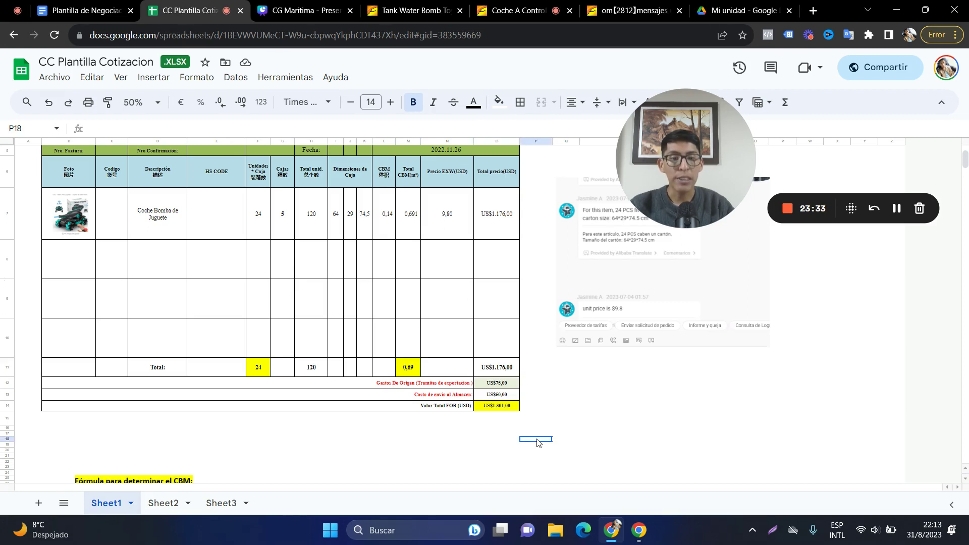
Examine the origin charges in O12, the warehouse shipping cost in O13 and the total FOB value formula in O14
click(502, 387)
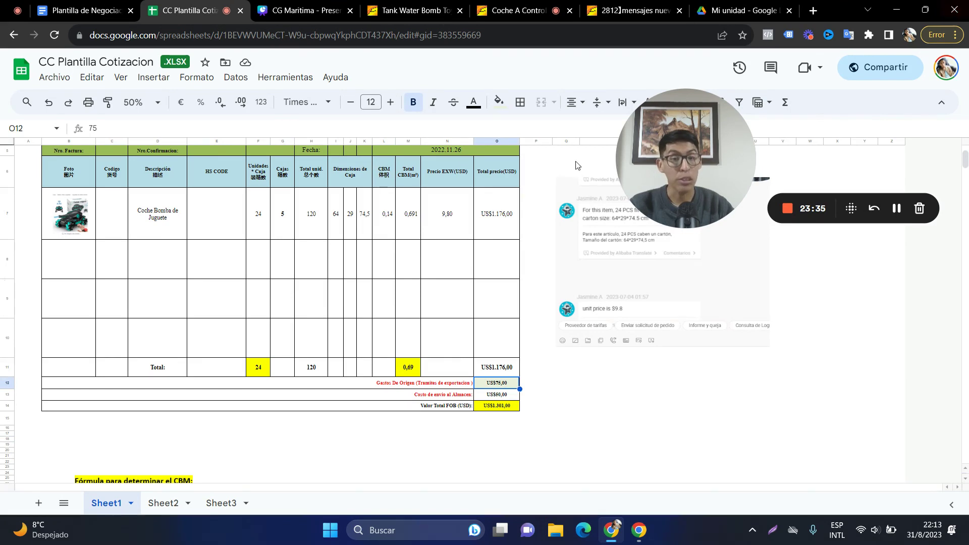
click(544, 406)
click(515, 399)
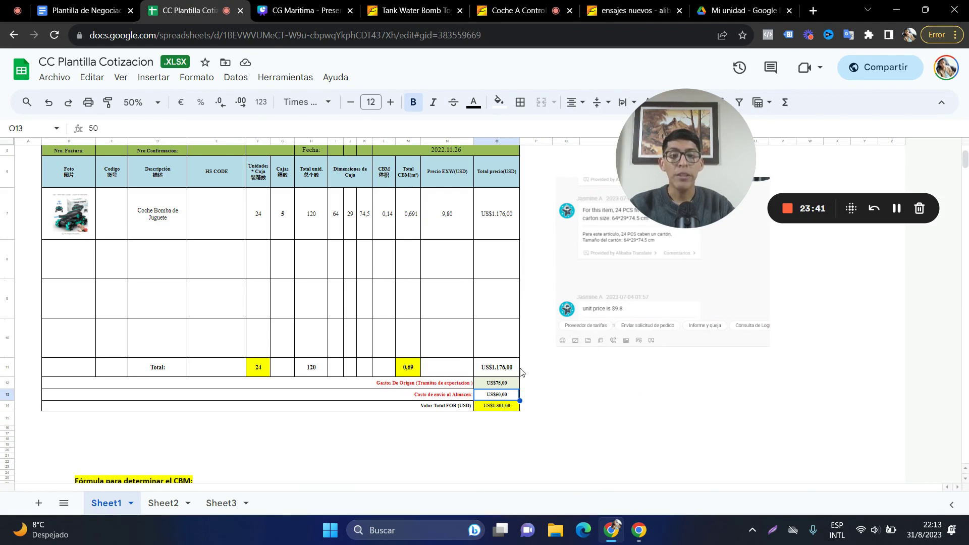
click(499, 440)
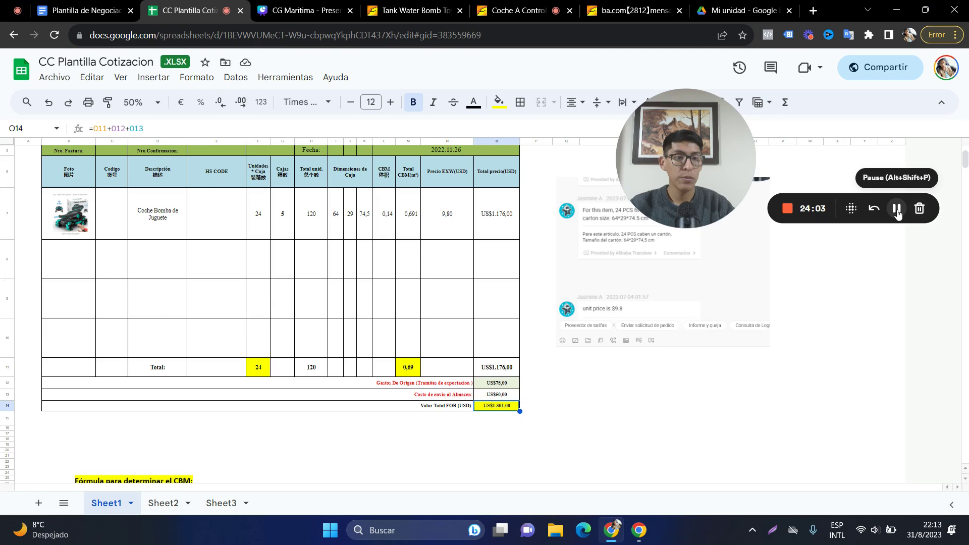
Review the whole proforma invoice, from the company header and product row down to the total FOB value
click(897, 208)
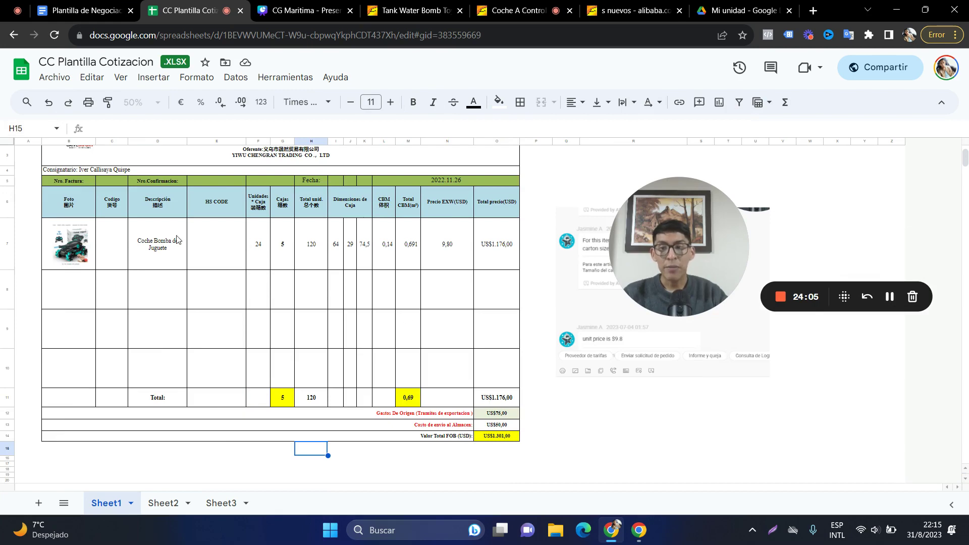
scroll(131, 321, up, 2)
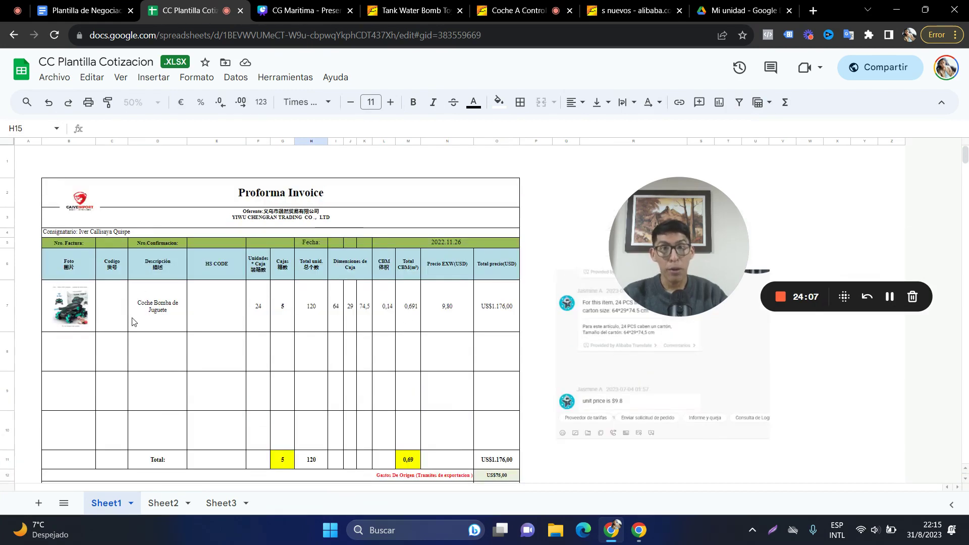
scroll(132, 320, down, 1)
scroll(108, 243, up, 1)
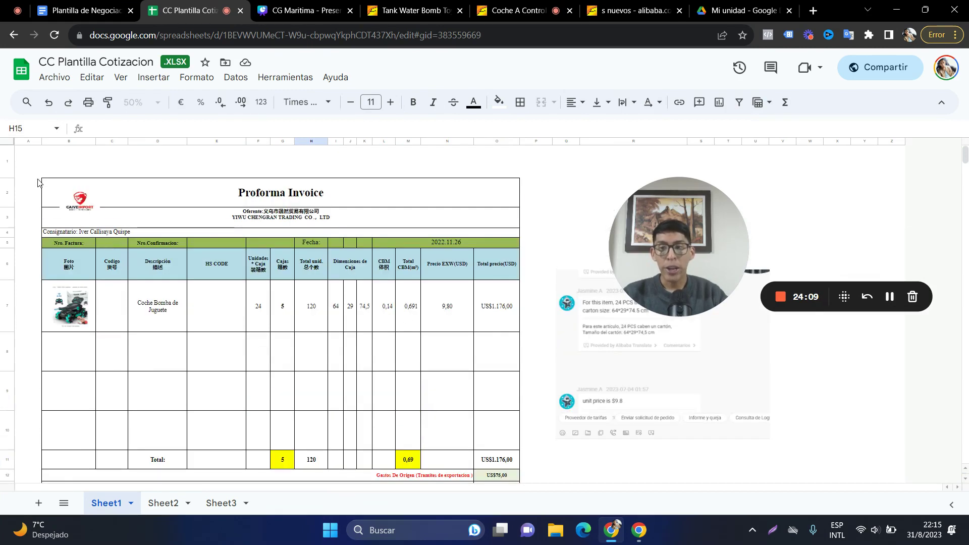
scroll(342, 298, down, 2)
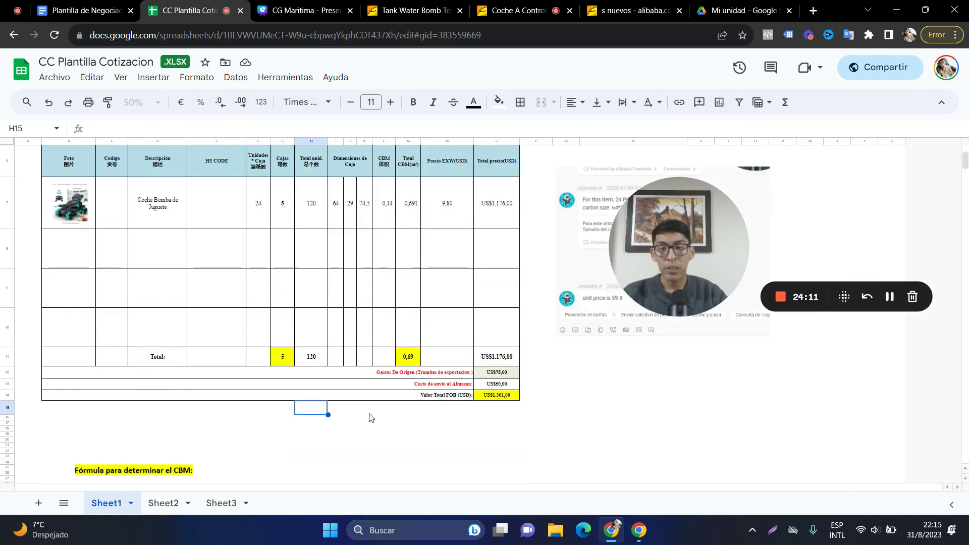
scroll(372, 412, up, 2)
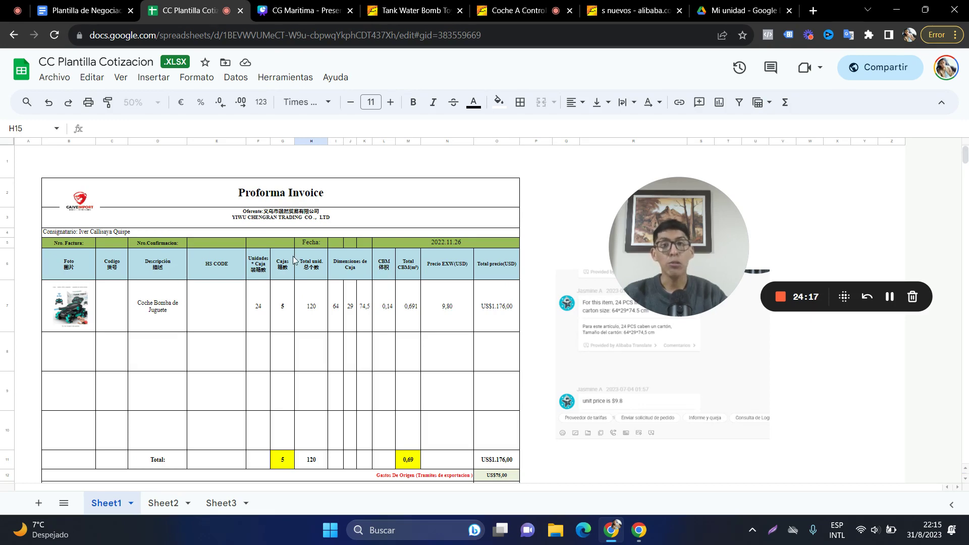
scroll(296, 259, down, 3)
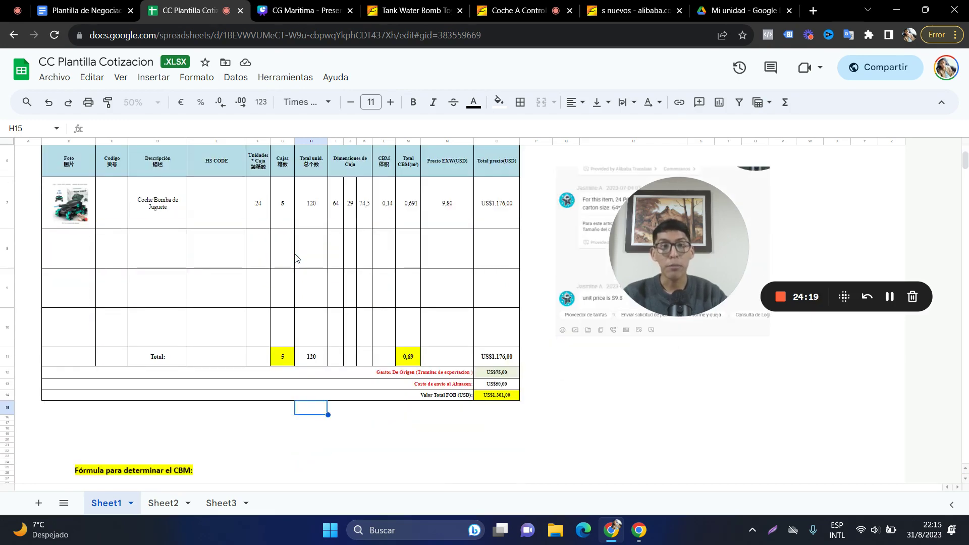
scroll(296, 258, up, 2)
scroll(295, 313, up, 1)
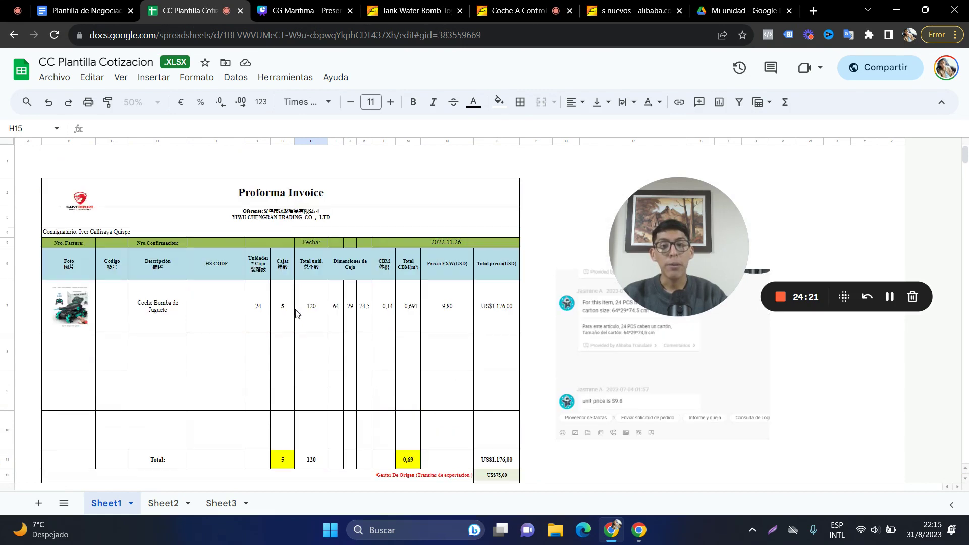